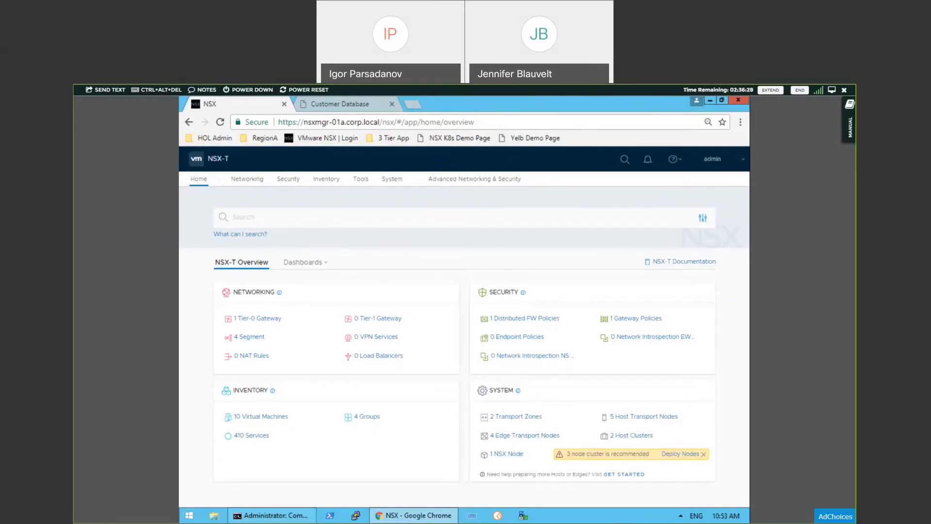
Step: Examine the 3-tier app flow diagram in Photos, and close it to return to the lab console
key(alt+Tab)
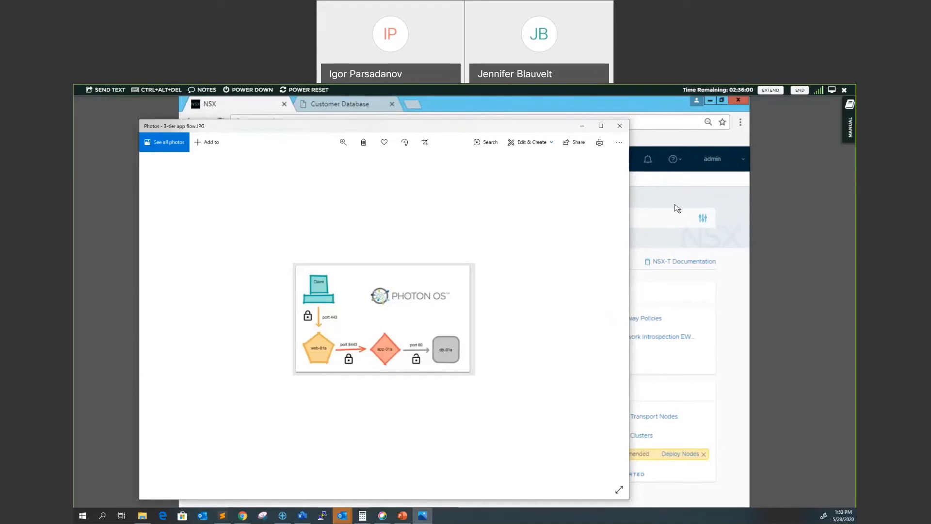
click(619, 126)
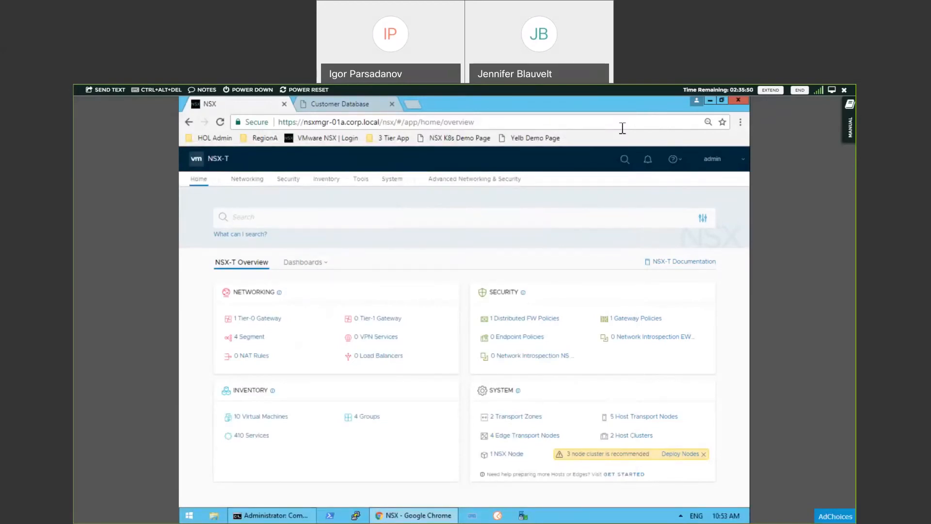
Step: Close the Customer Database page and open Web-01a from the 3 Tier App bookmarks in a fresh browser tab
click(391, 106)
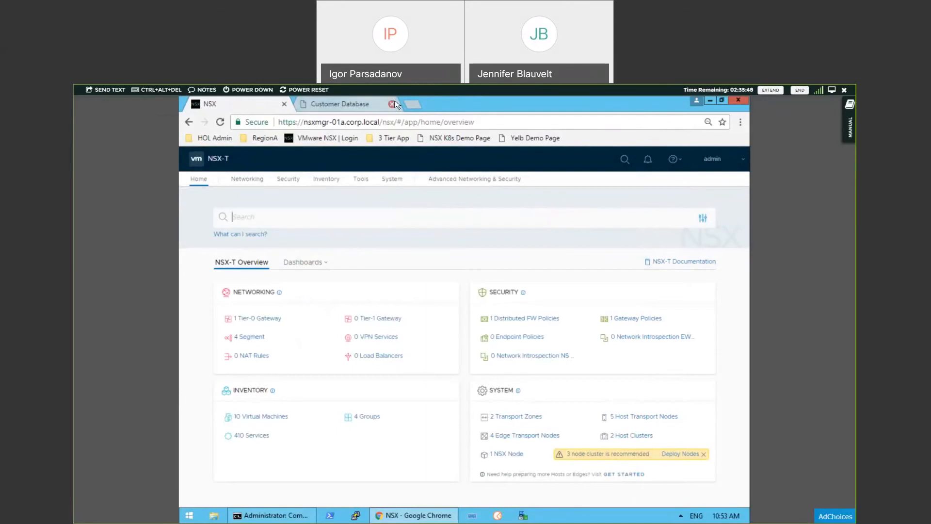
click(304, 105)
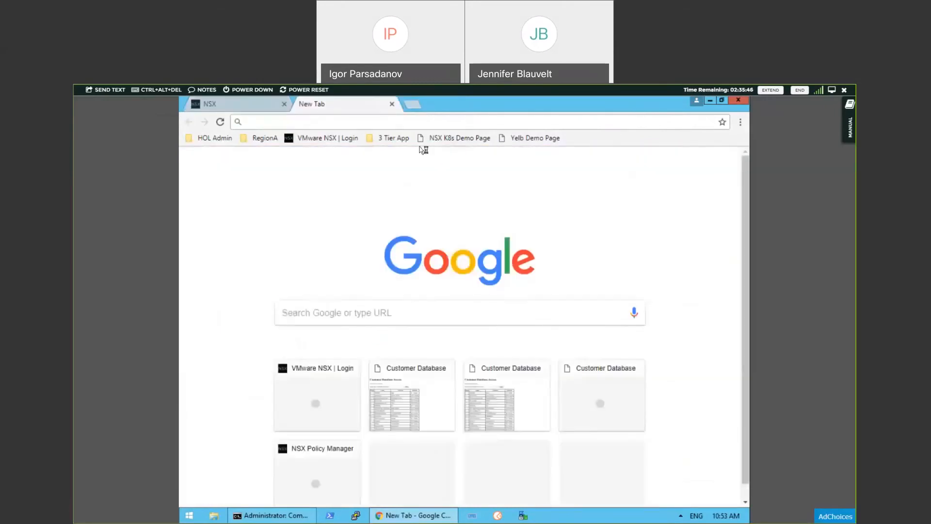
click(396, 139)
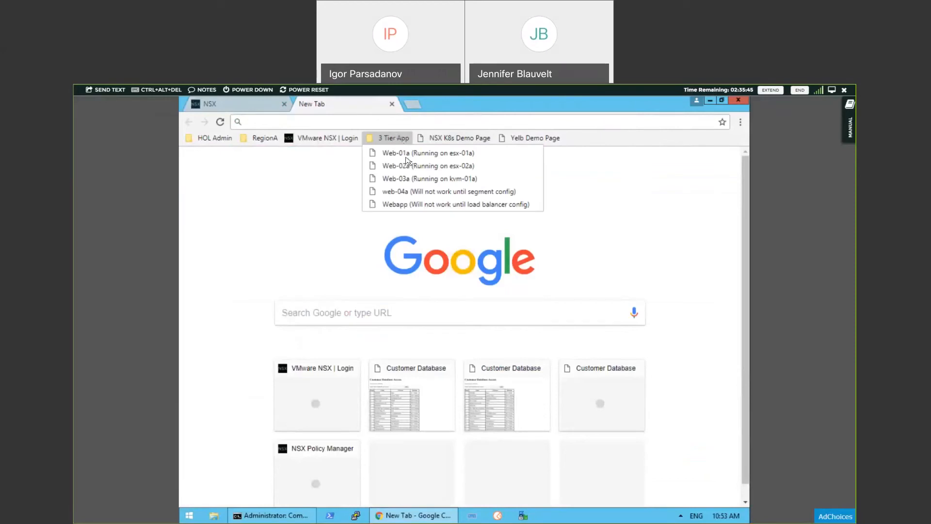
click(396, 153)
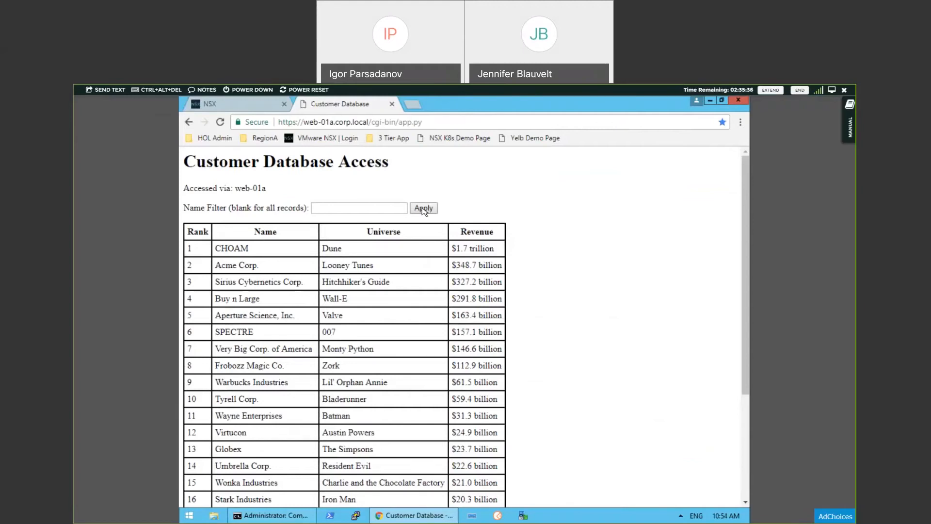
Step: Examine the effective members and group definition criteria of the web_servers group in the NSX-T inventory
click(253, 104)
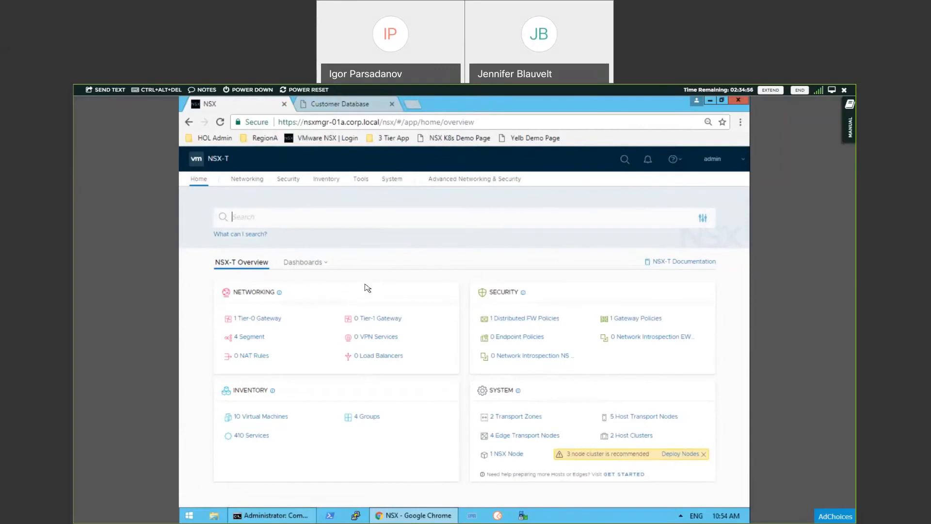
click(327, 179)
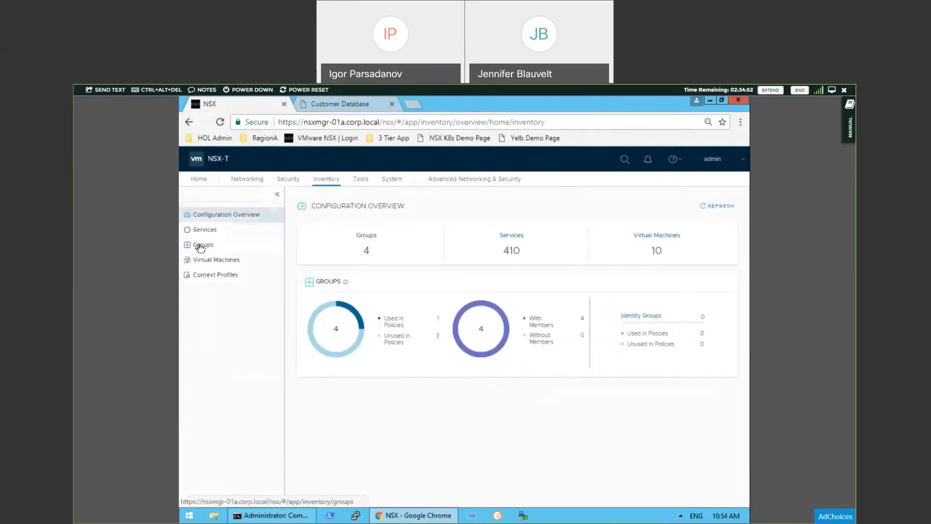
click(201, 245)
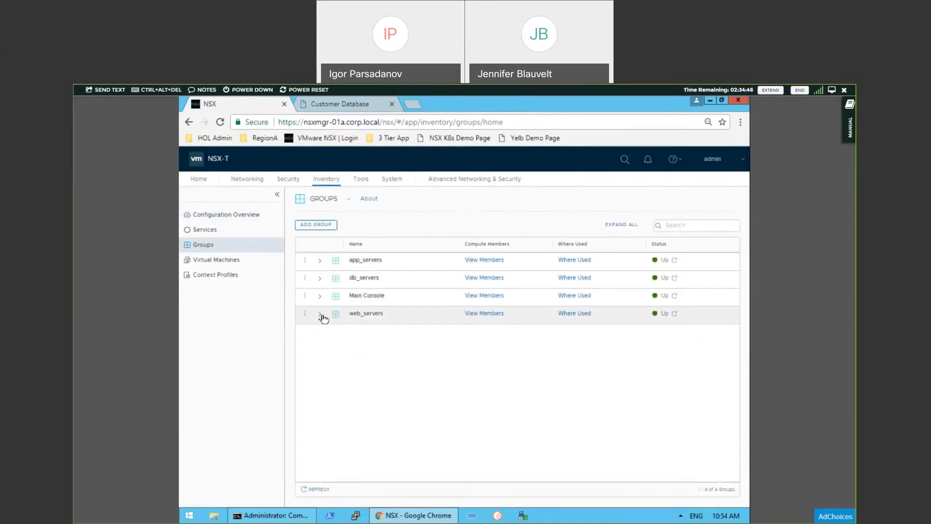
click(322, 316)
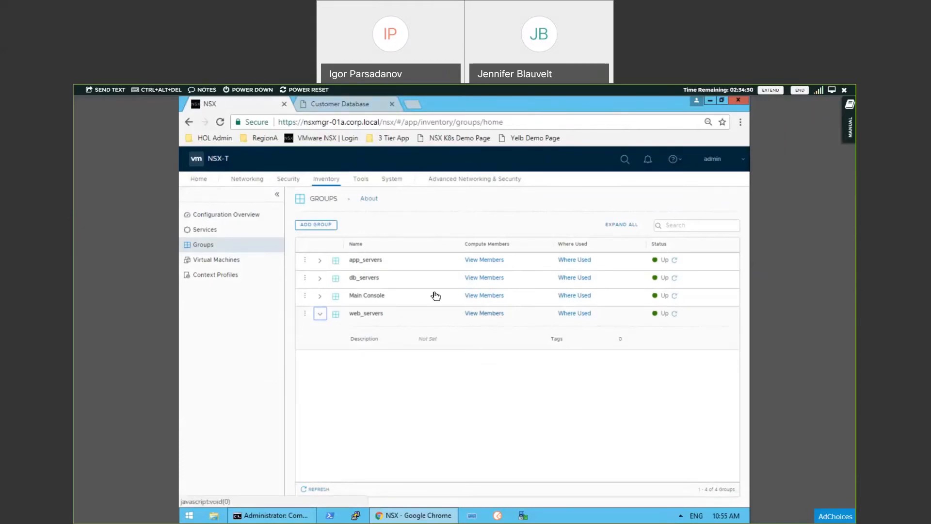
click(495, 315)
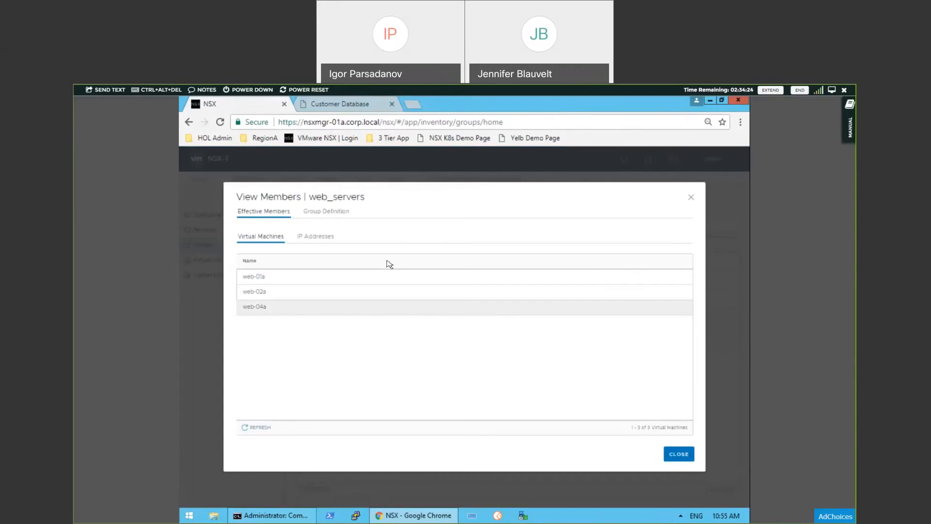
click(313, 215)
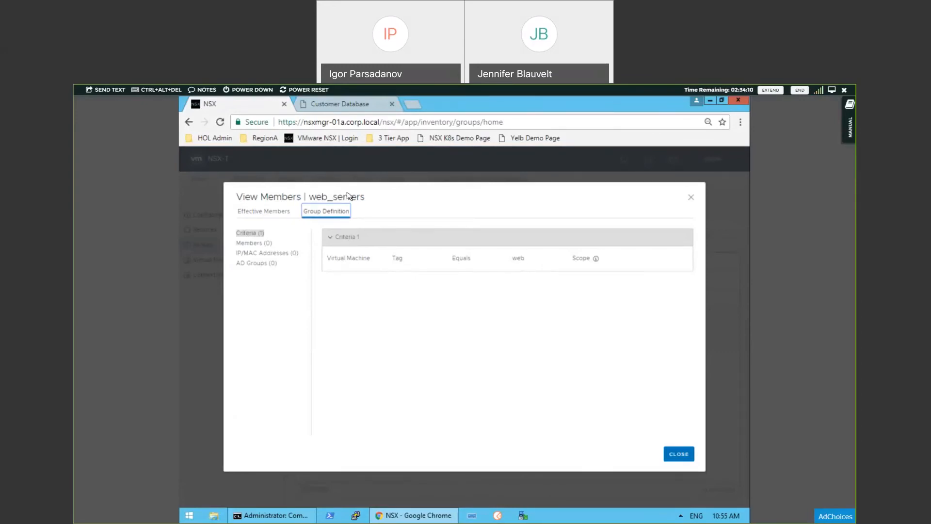
click(282, 214)
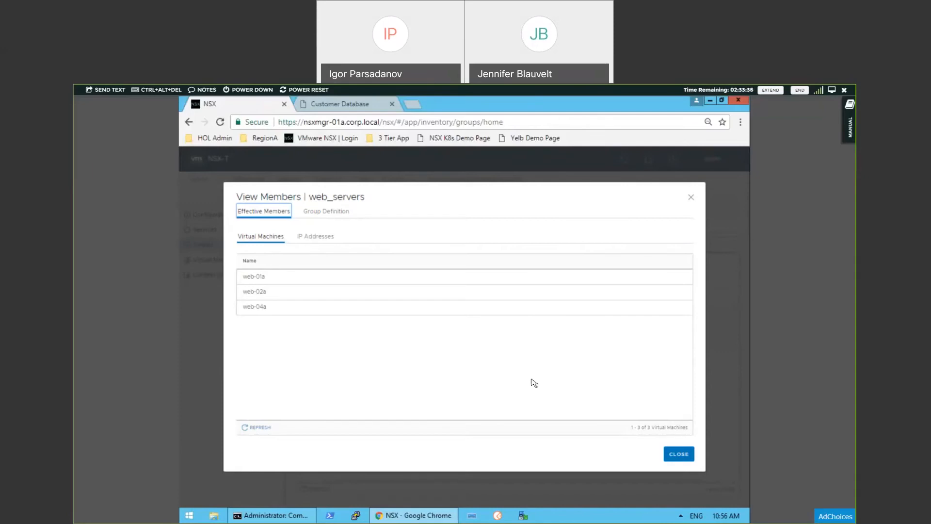
click(687, 456)
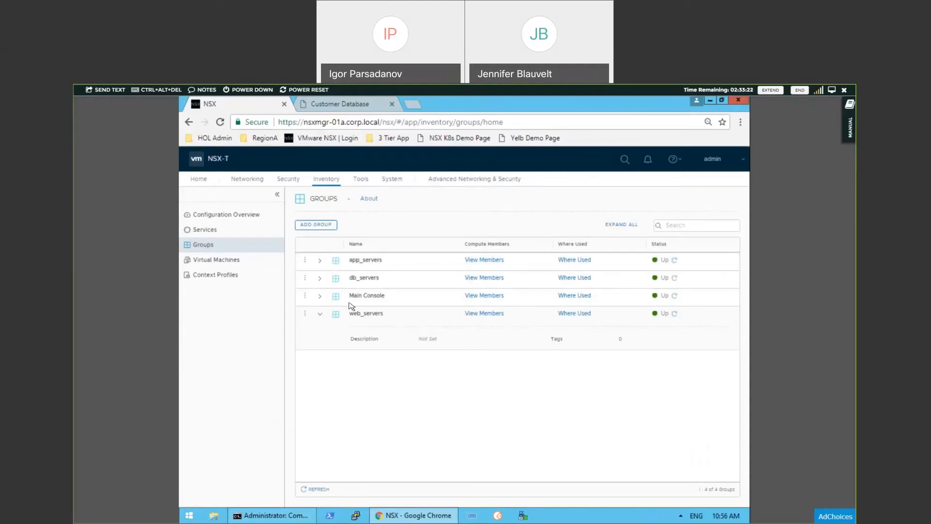
click(322, 315)
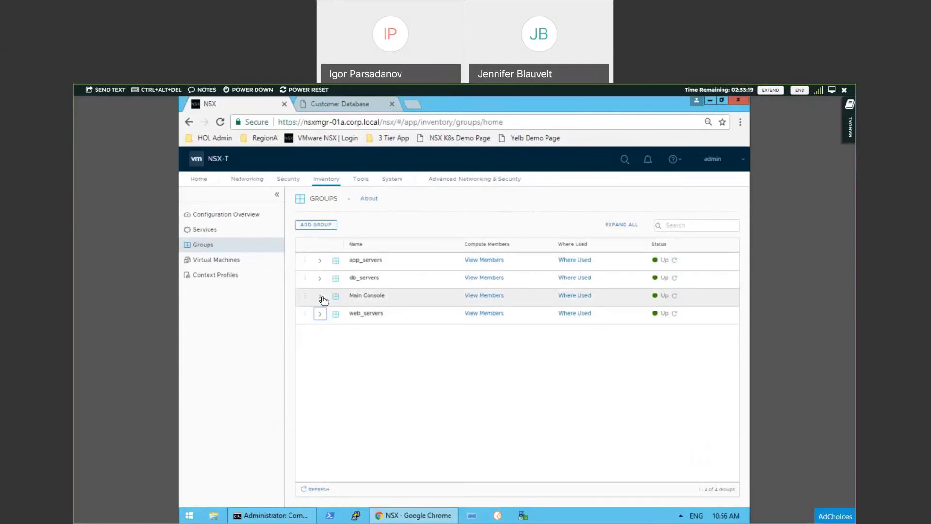
Step: Check the Main Console group's effective virtual machine and IP address members
click(491, 296)
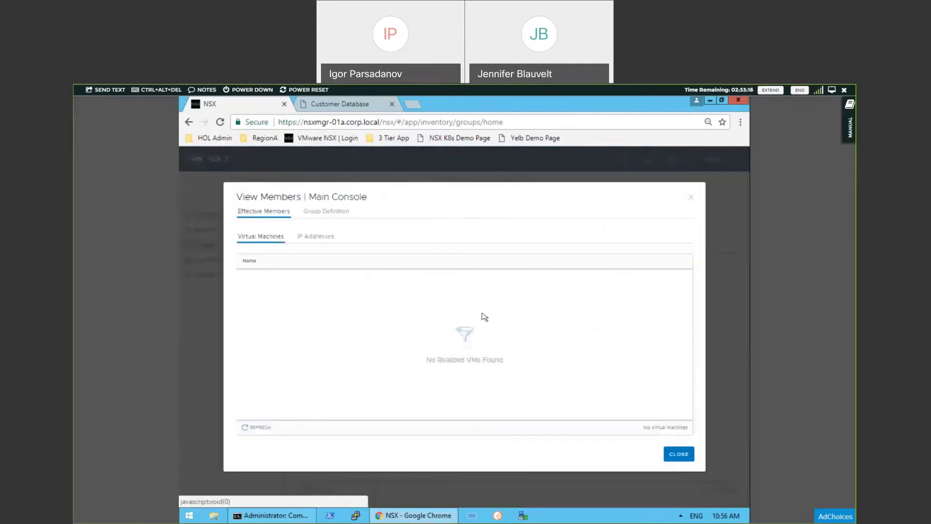
click(318, 237)
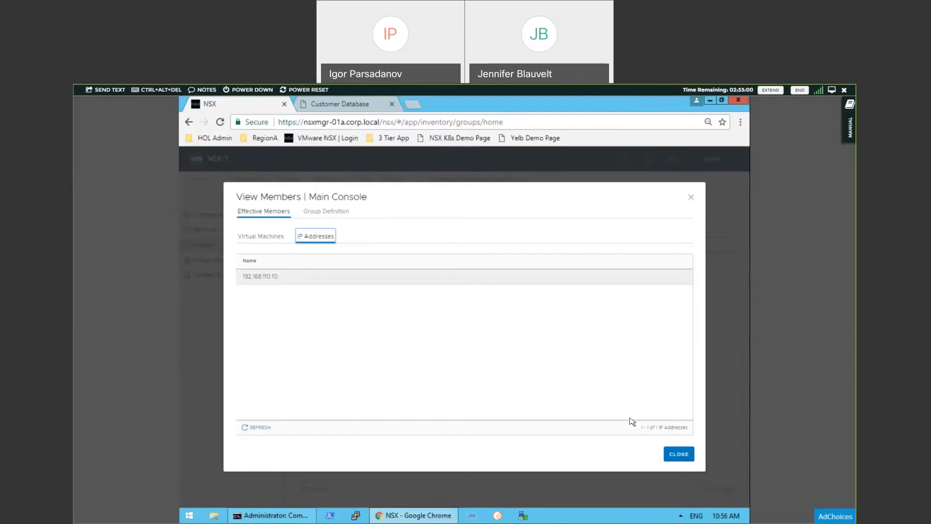
click(684, 454)
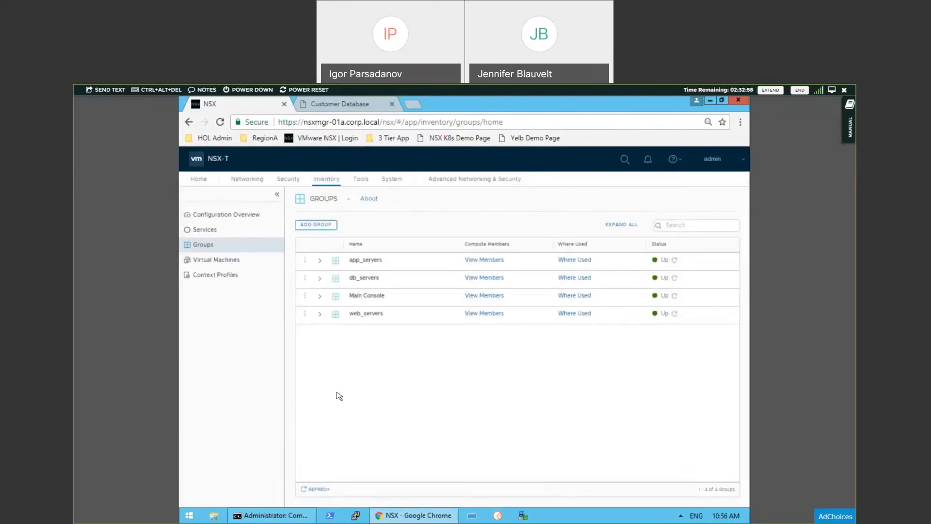
Step: Return to the Customer Database page, then switch to Command Prompt and run ping web-01a.corp.local
click(346, 105)
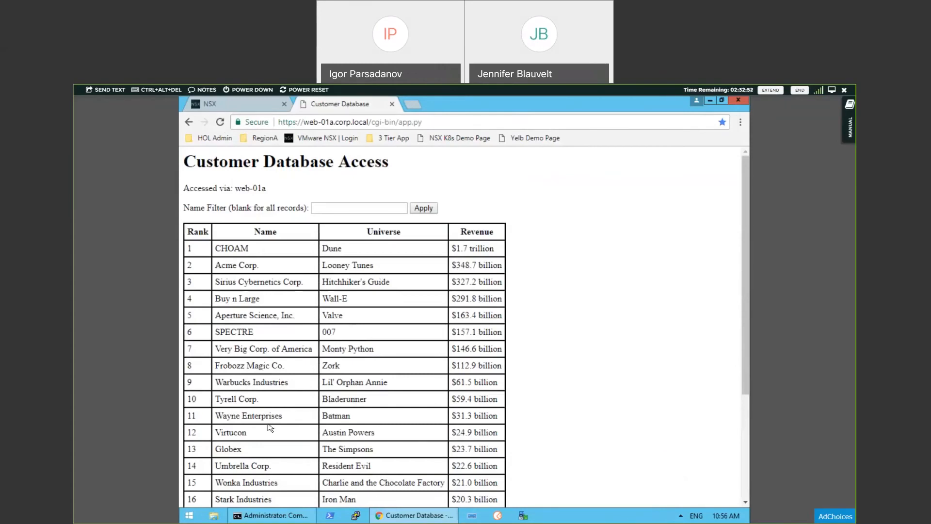
click(295, 517)
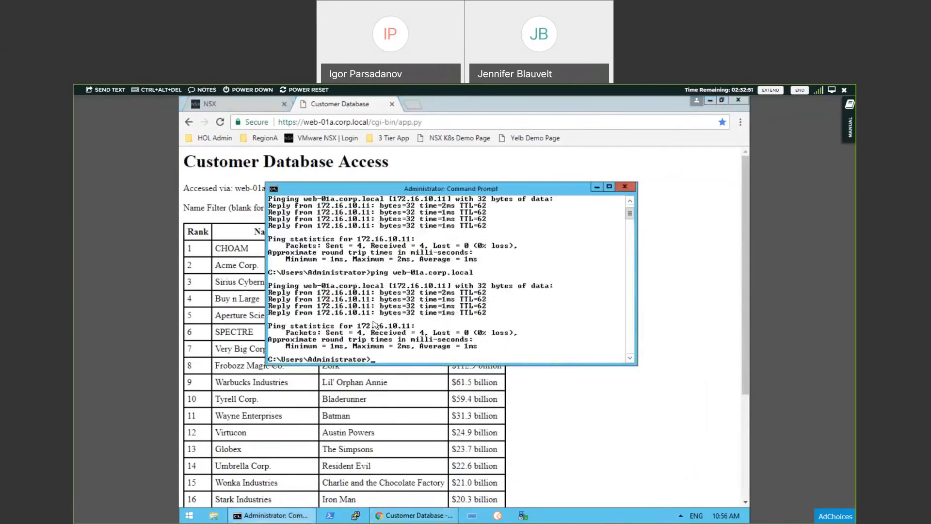
key(Up)
key(Return)
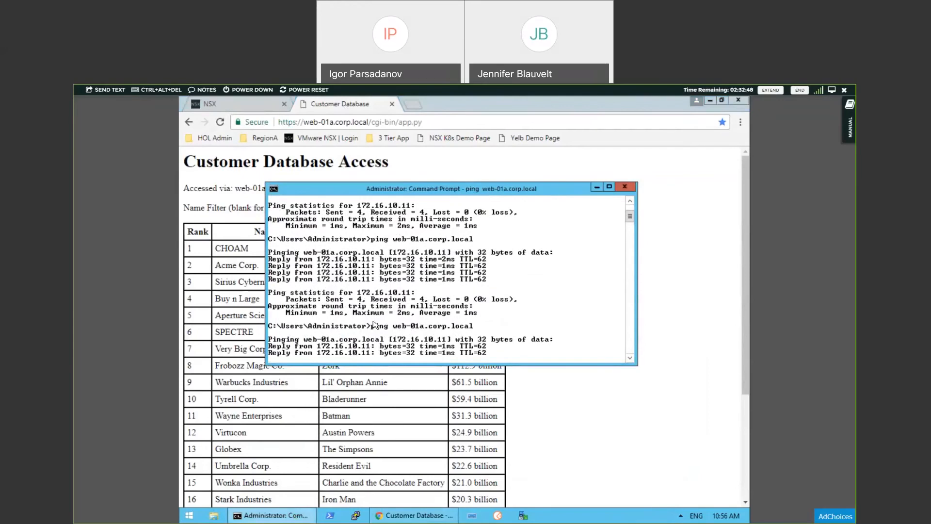
Step: Launch PuTTY and open an SSH connection using the saved session web-01a.corp.local
click(356, 515)
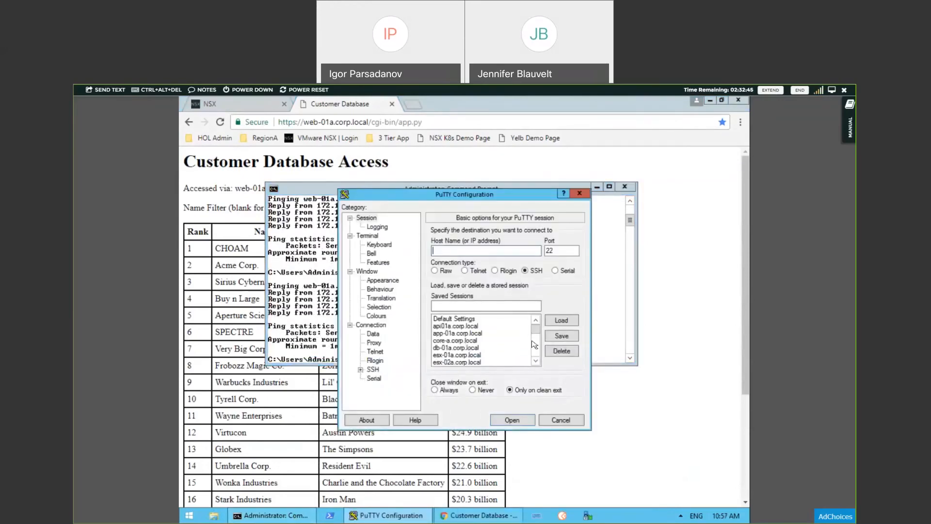
drag(536, 330, 541, 367)
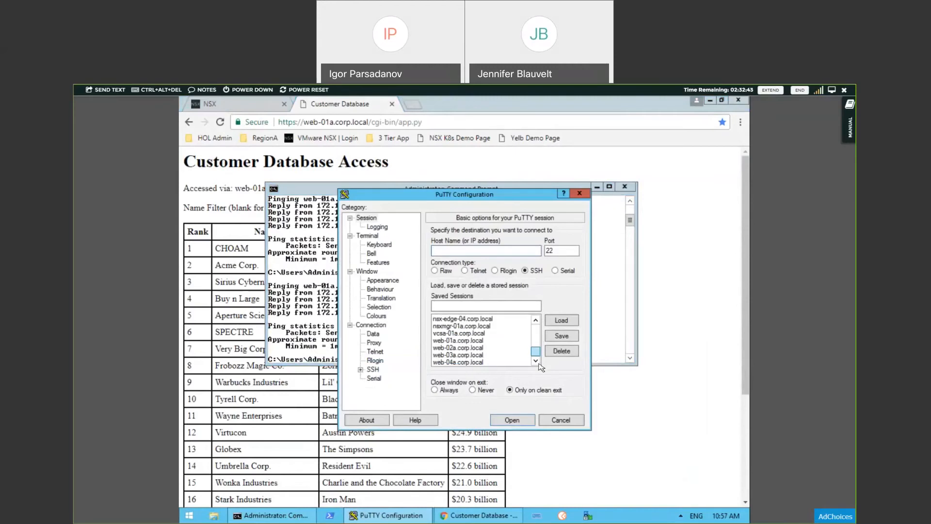
double_click(454, 341)
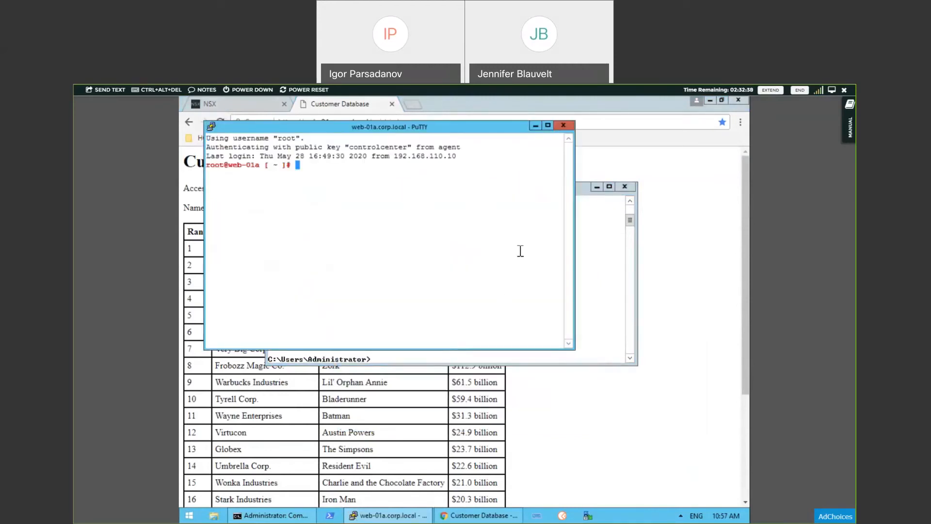
Step: Set the NSX-T Distributed Firewall's connectivity strategy to Whitelist and save it
click(222, 107)
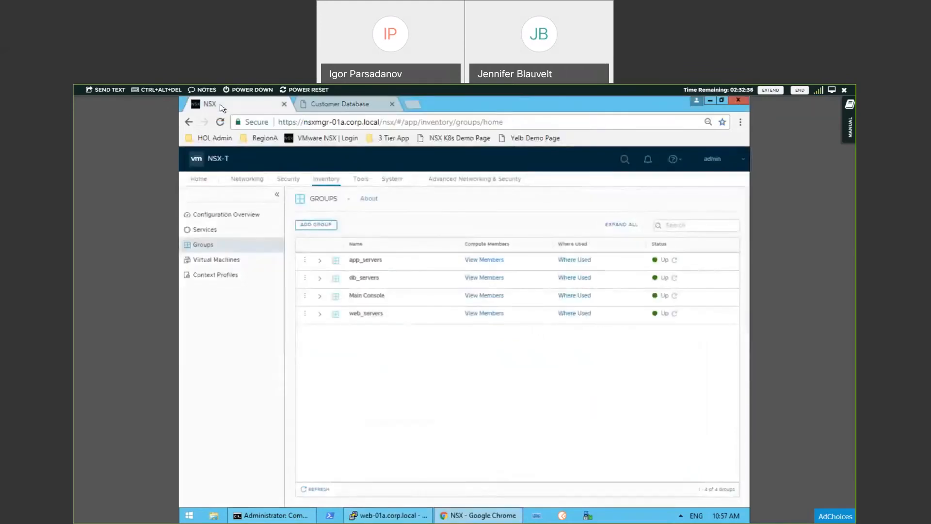
click(291, 179)
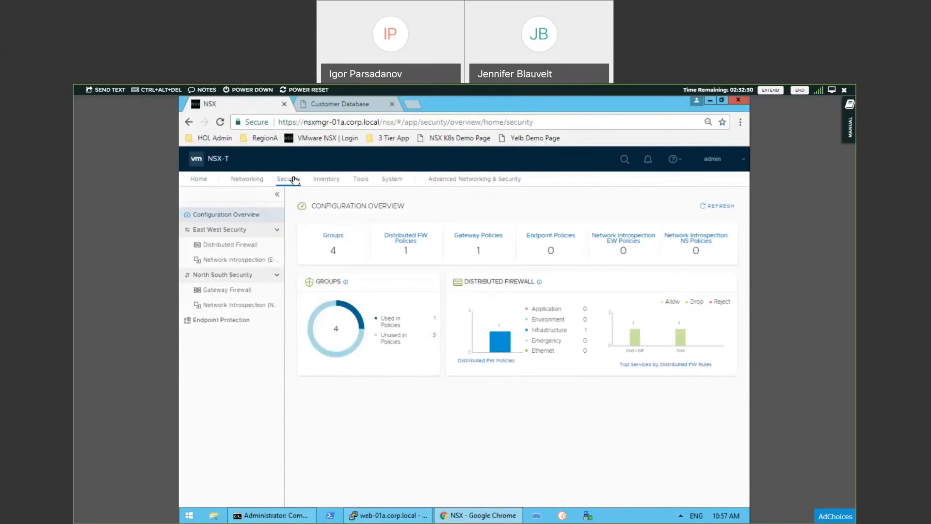
click(404, 239)
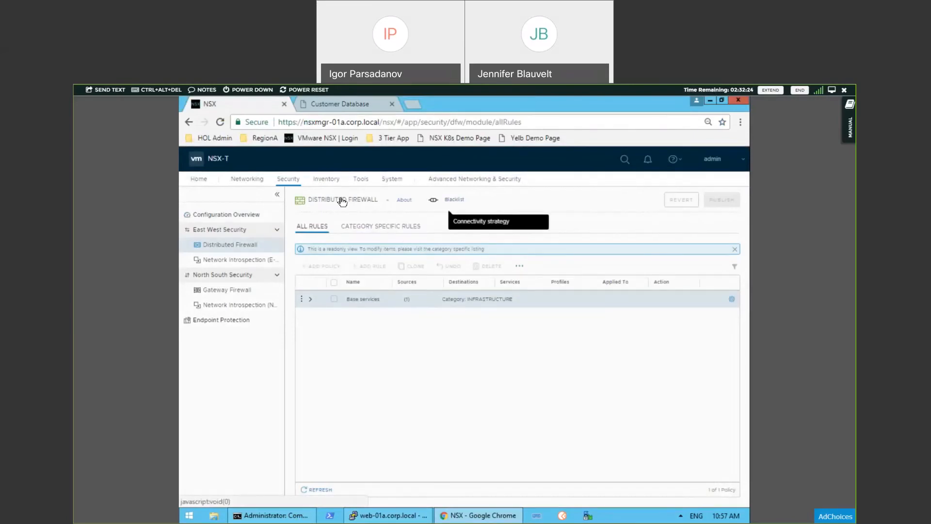
click(452, 203)
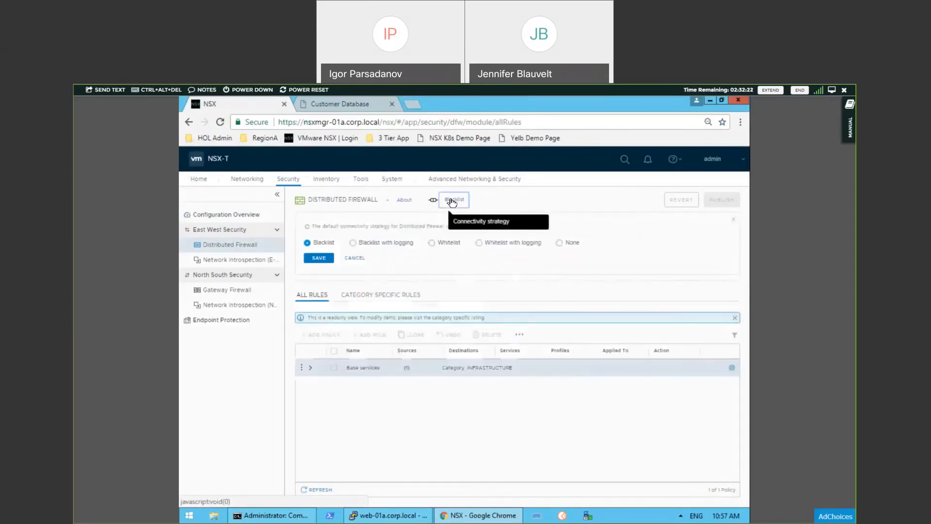
click(432, 243)
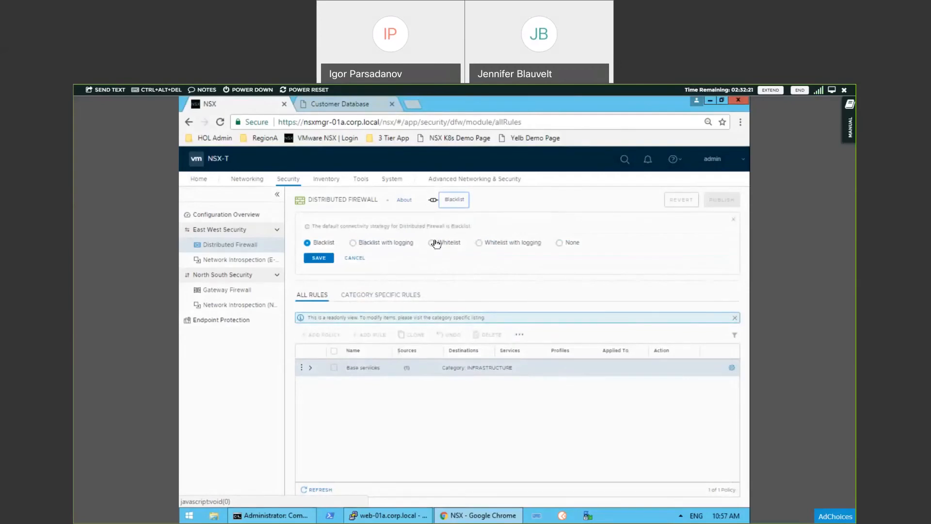
click(326, 258)
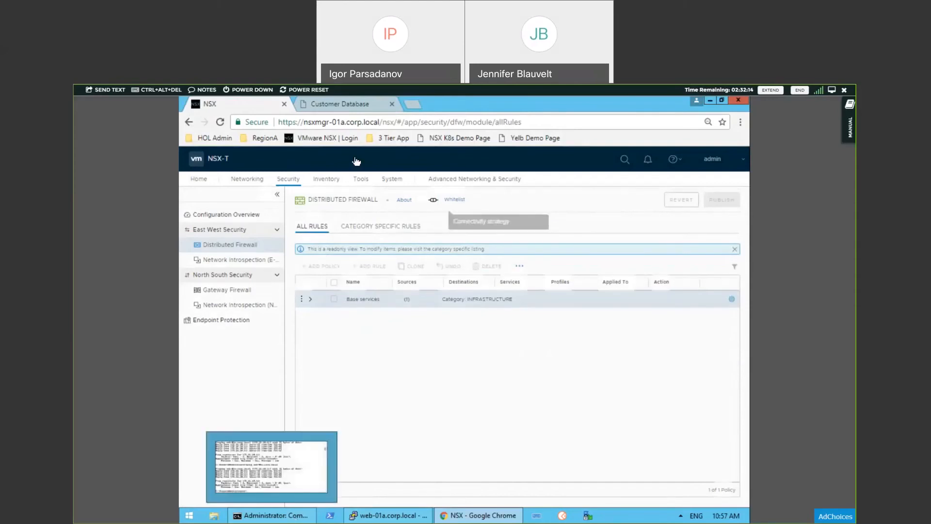
Step: Test web access under the new firewall strategy by loading the bookmarked Web-01a page in a replacement tab
click(392, 104)
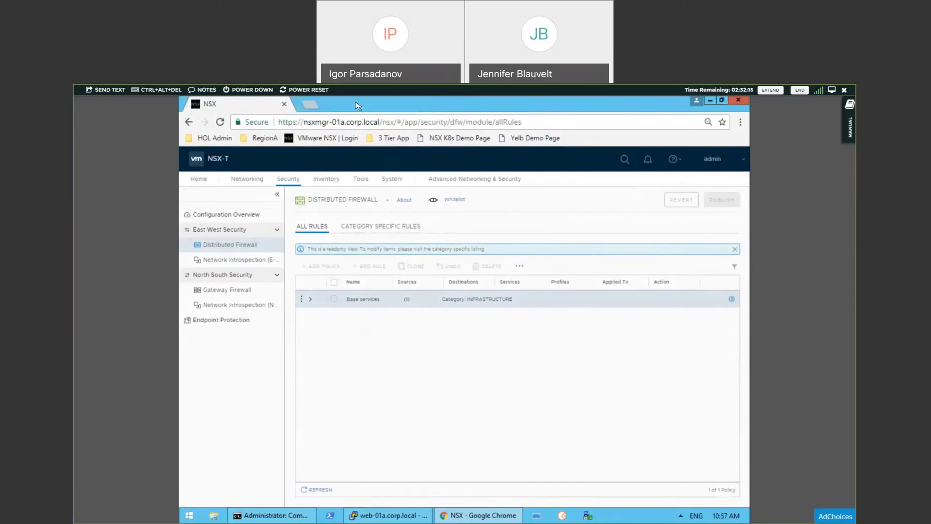
click(311, 105)
click(394, 139)
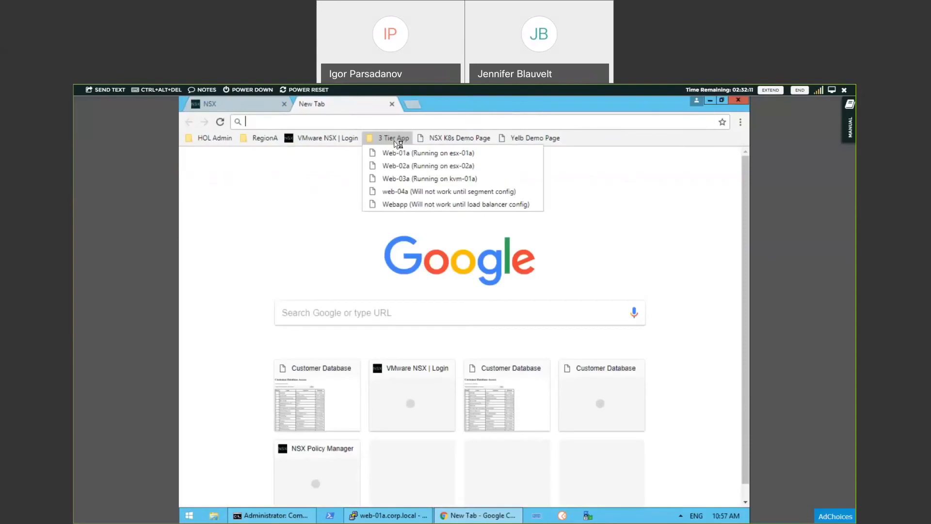
click(420, 154)
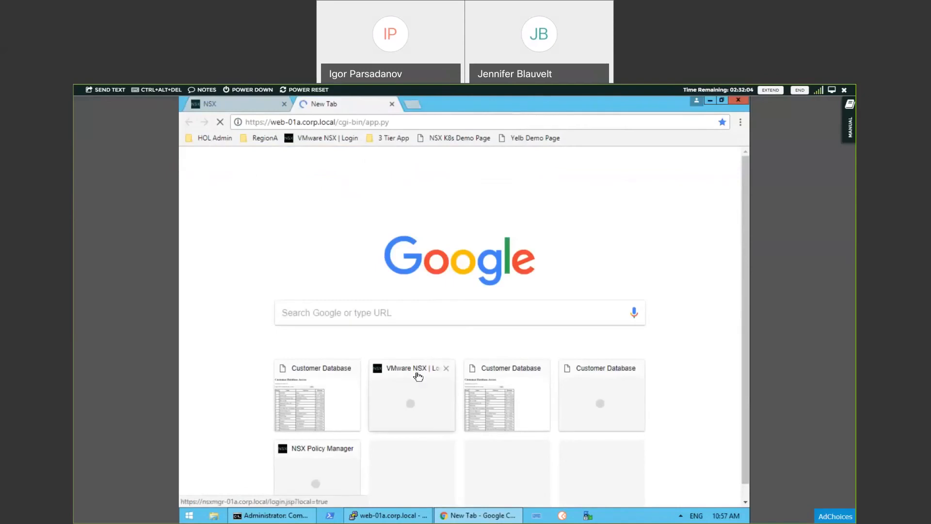
Step: Switch to Command Prompt and repeat the ping of web-01a.corp.local under the Whitelist strategy
click(291, 516)
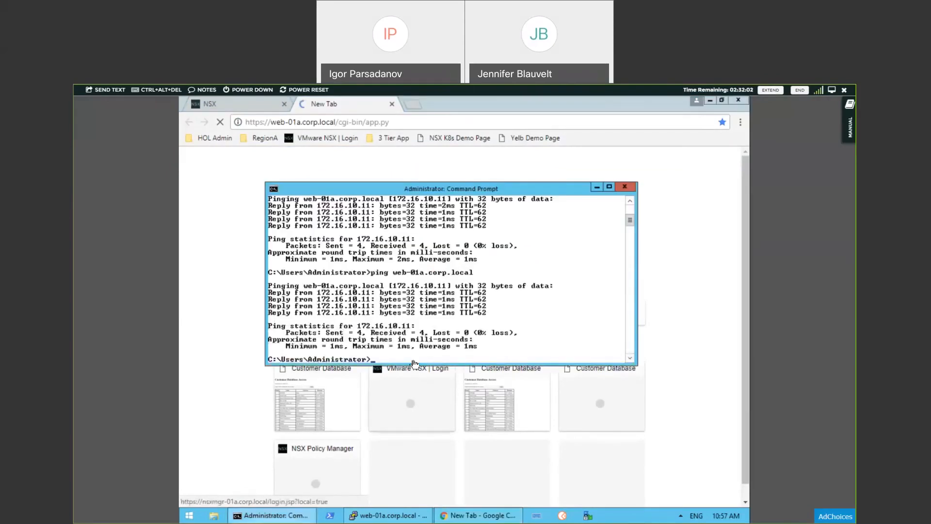
key(Up)
key(Return)
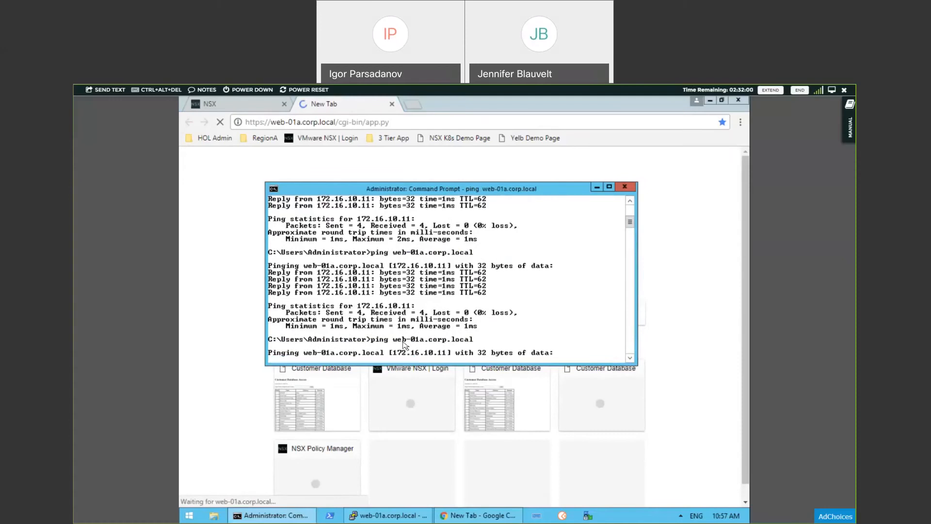
Step: Switch to PuTTY and close the open SSH session to web-01a.corp.local, confirming the exit
click(388, 515)
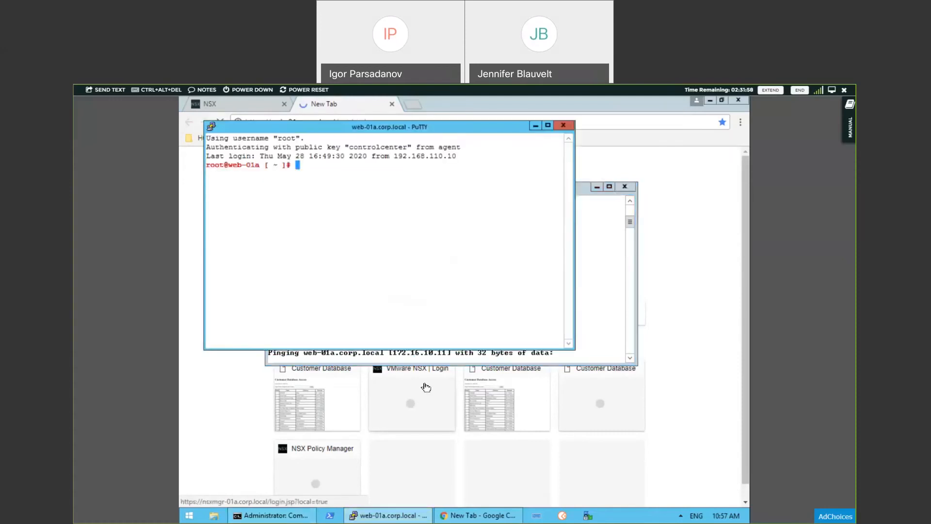
click(563, 125)
click(475, 342)
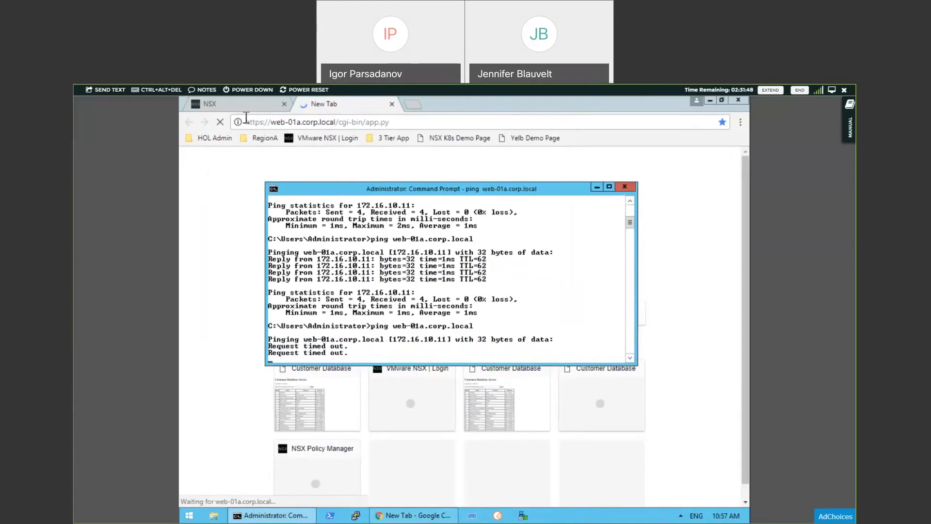
Step: Show the Distributed Firewall's category-specific rules in the NSX manager and expand the Base services policy under Infrastructure
click(228, 104)
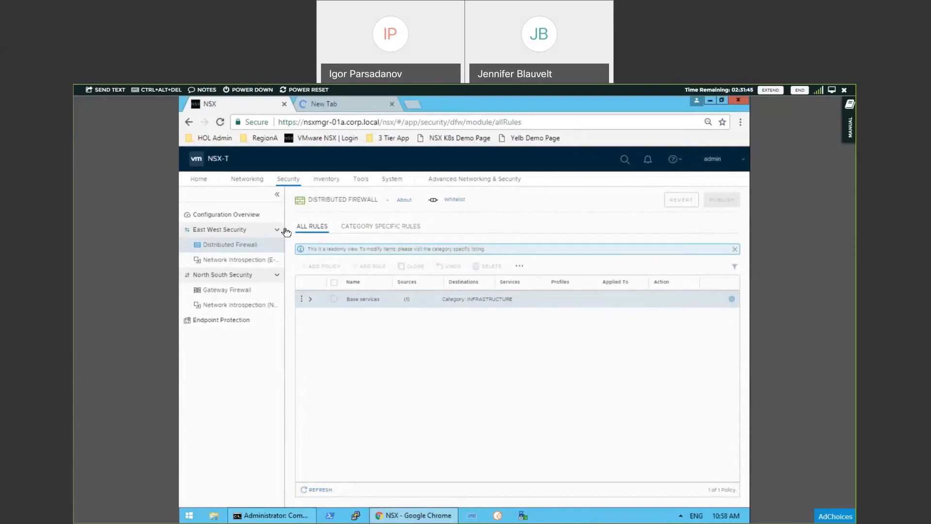
click(362, 227)
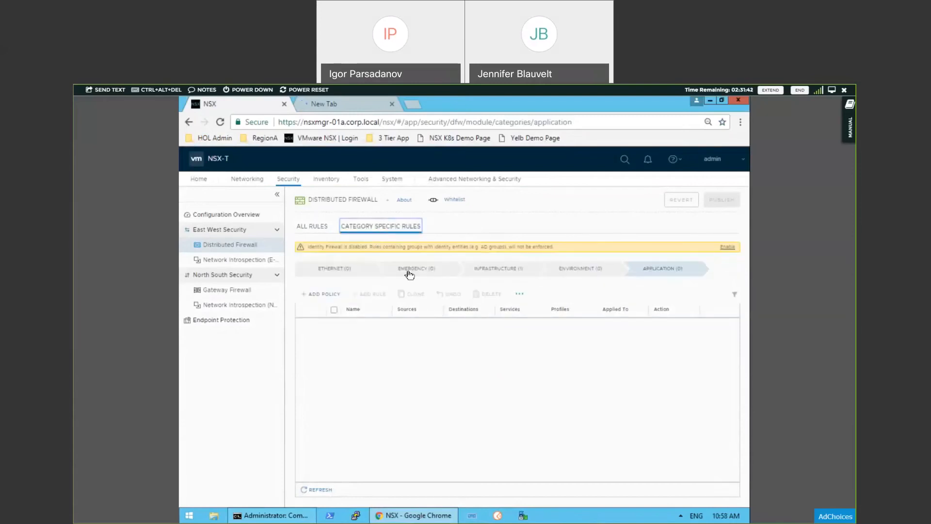
click(514, 270)
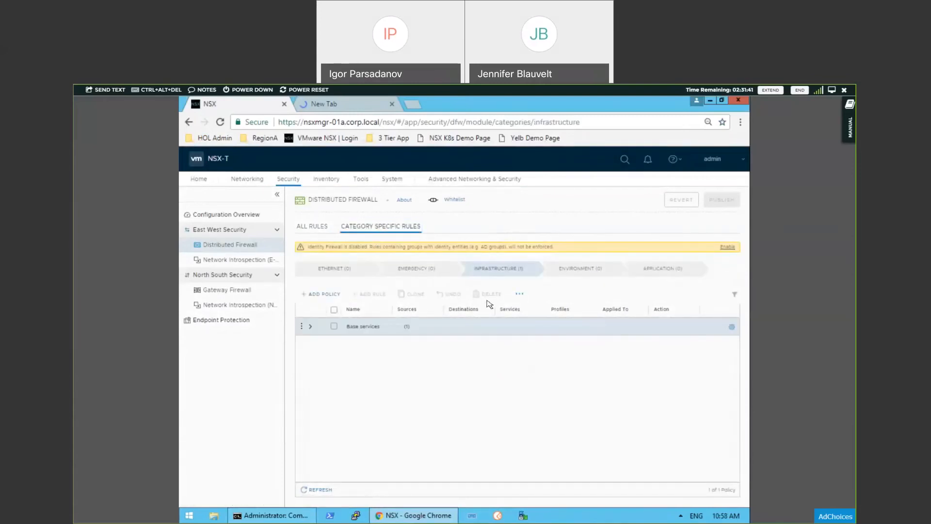
click(313, 331)
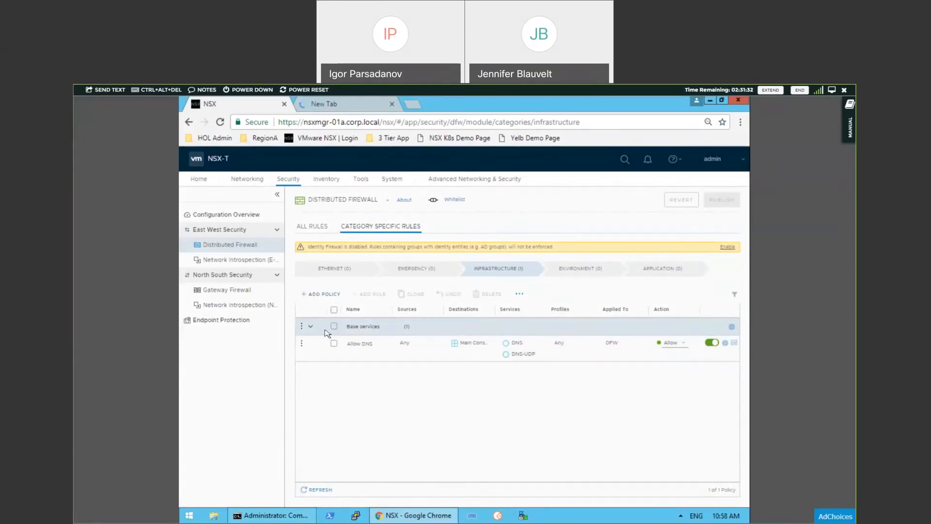
Step: Add a rule named ICMP to the Base services policy
click(301, 326)
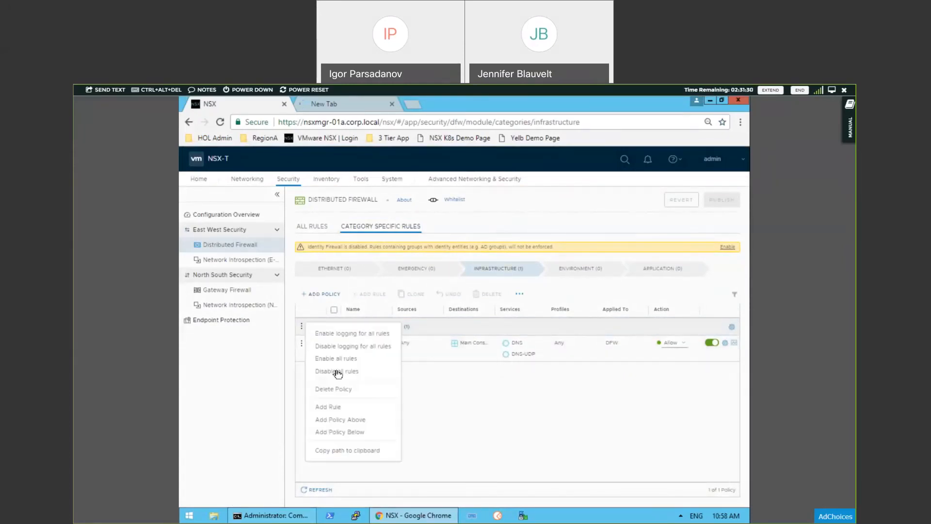
click(347, 410)
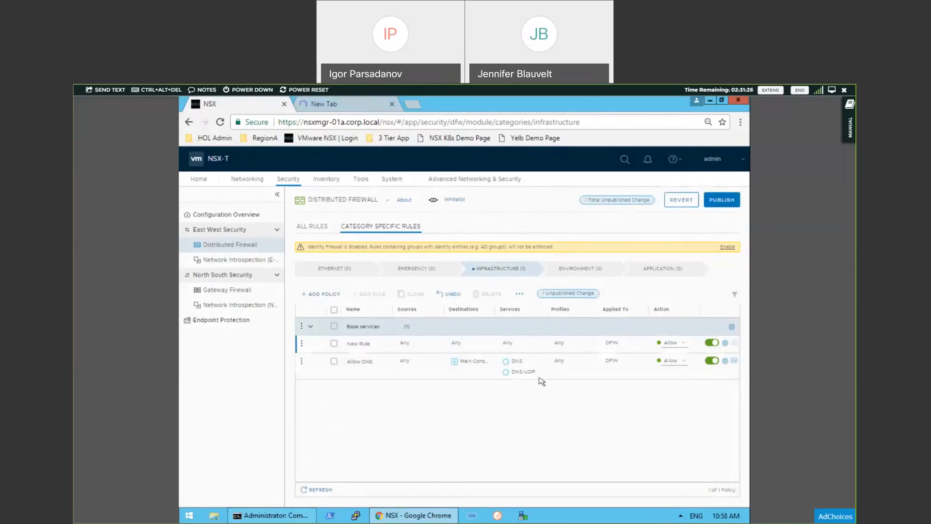
click(360, 345)
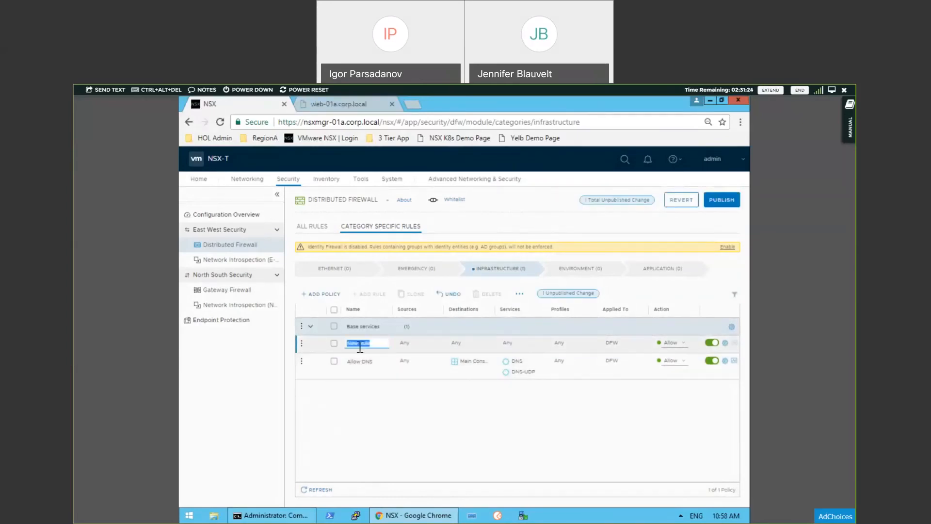
text(ICMP)
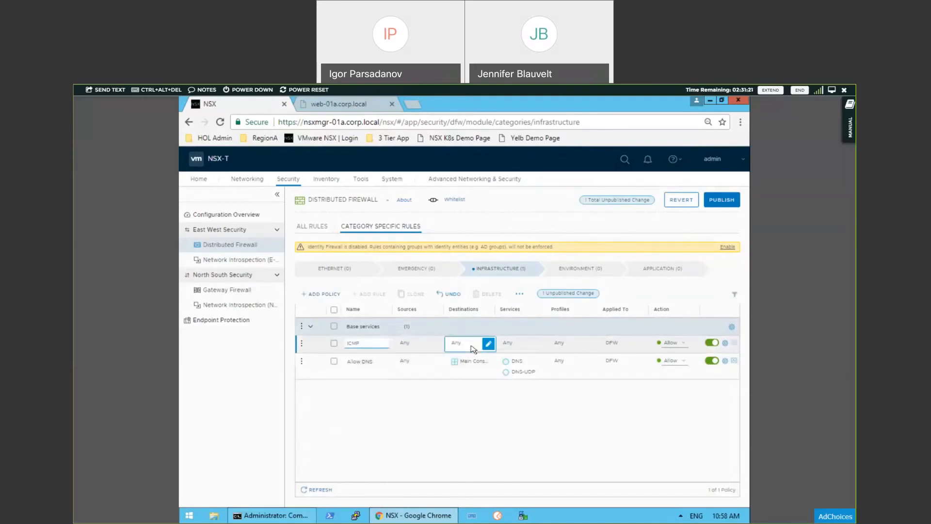
Step: Set the ICMP rule's service to ICMP ALL and publish the firewall change
click(514, 345)
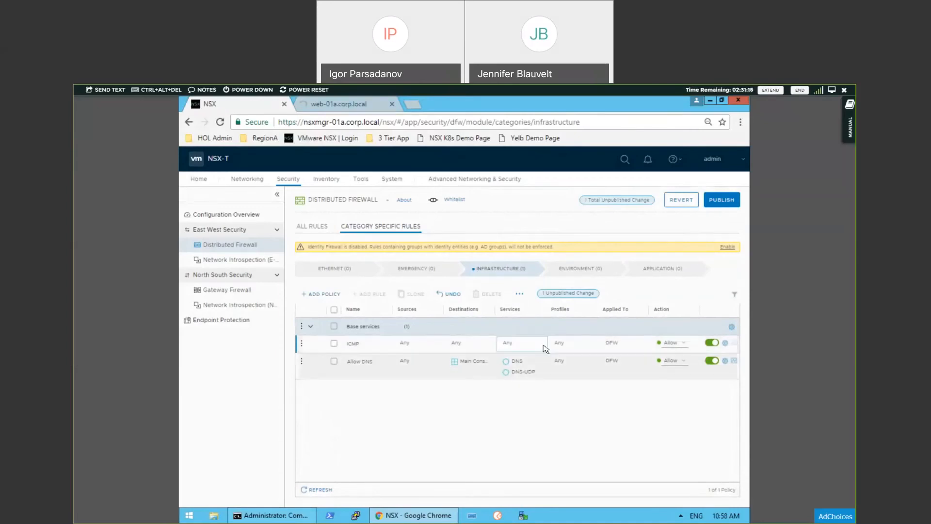
click(535, 348)
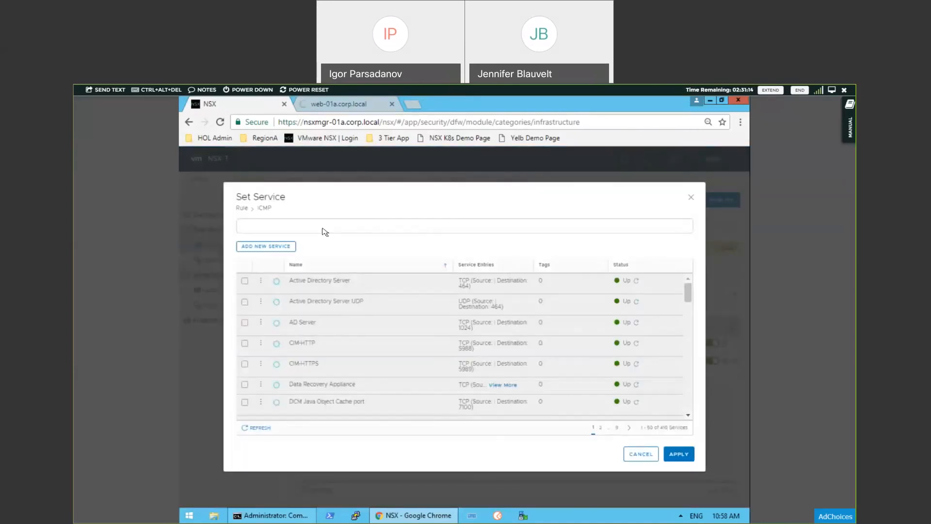
text(ICMP)
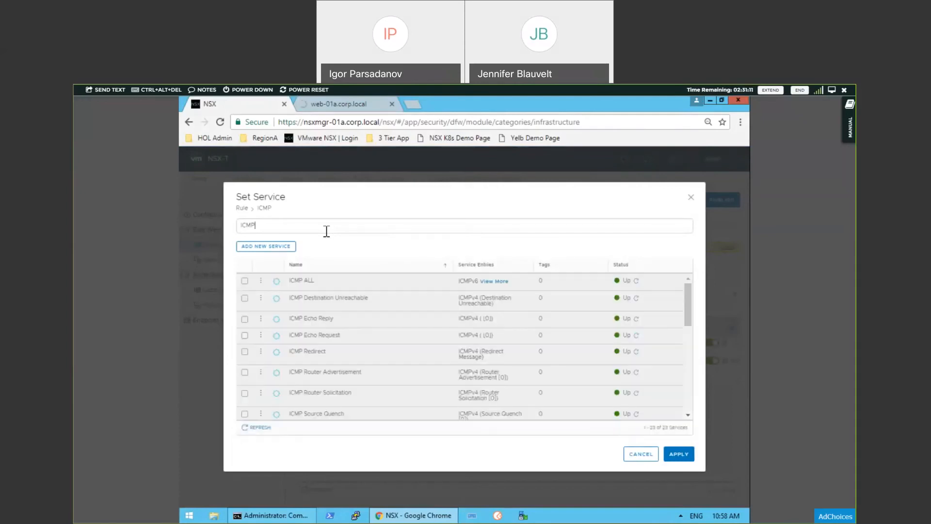
click(245, 281)
click(673, 453)
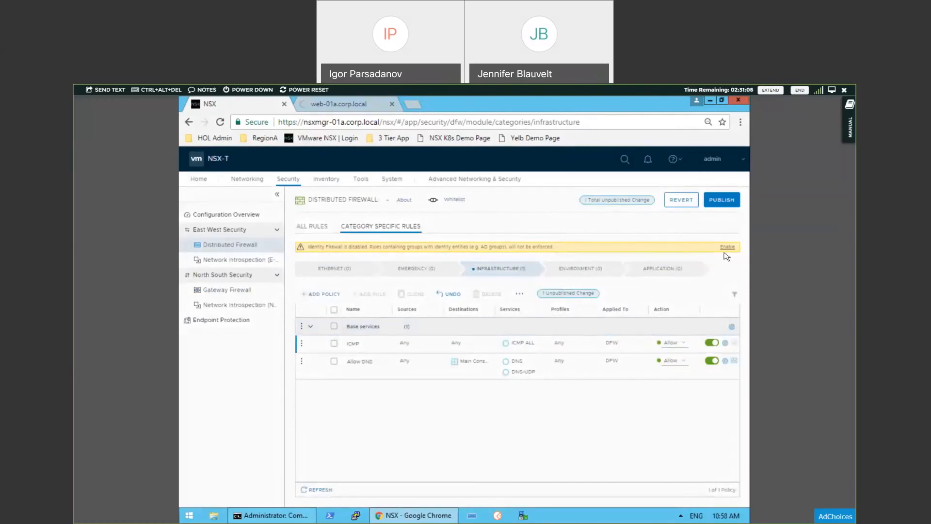
click(722, 202)
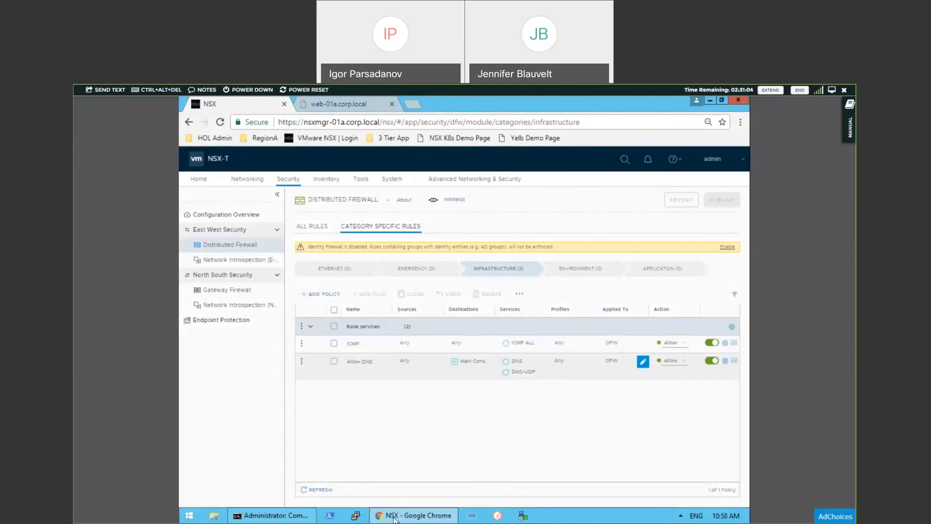
Step: Switch to Command Prompt and repeat the ping of web-01a.corp.local with the ICMP rule in place
key(alt+Tab)
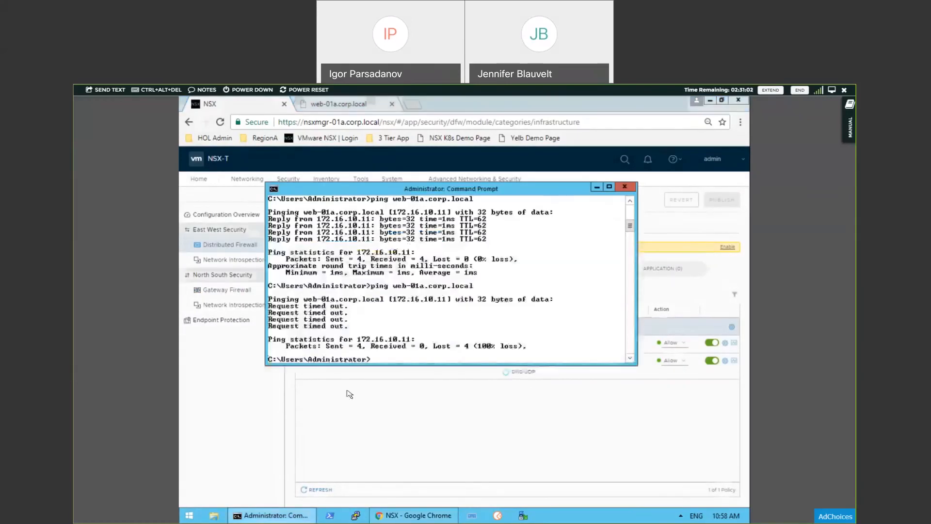
key(Up)
key(Return)
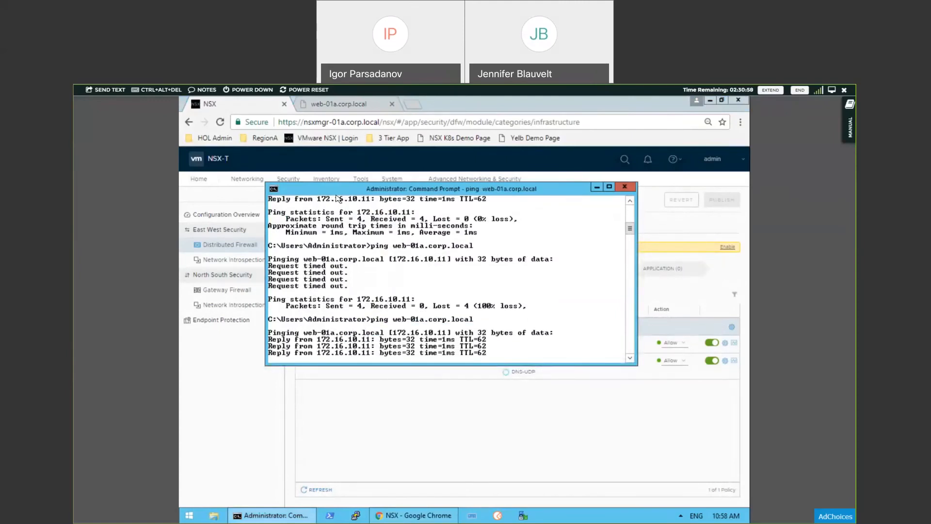
Step: Retest web access by reloading the web-01a.corp.local page, and return to the NSX manager
click(340, 105)
click(220, 121)
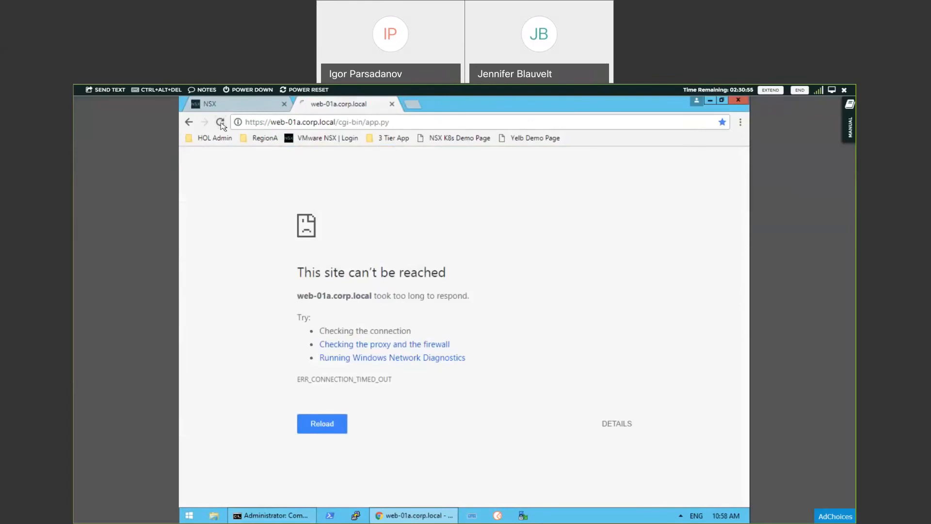
click(241, 107)
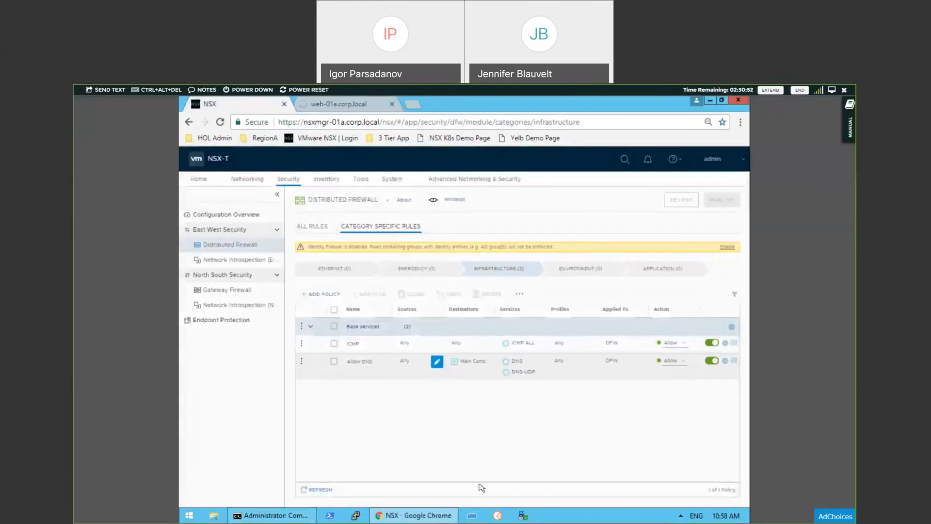
Step: Launch PuTTY and test SSH access under the Whitelist strategy with the saved session web-01a.corp.local
click(356, 515)
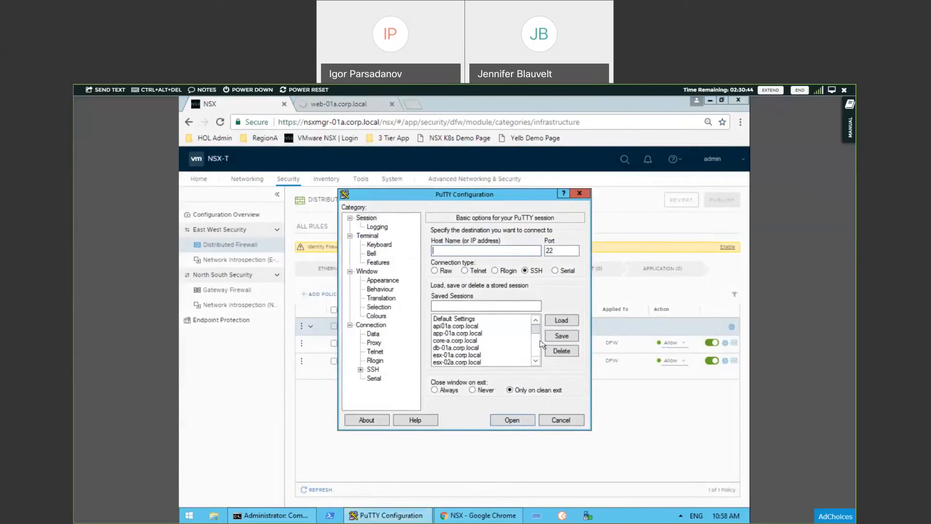
drag(536, 330, 542, 362)
double_click(465, 341)
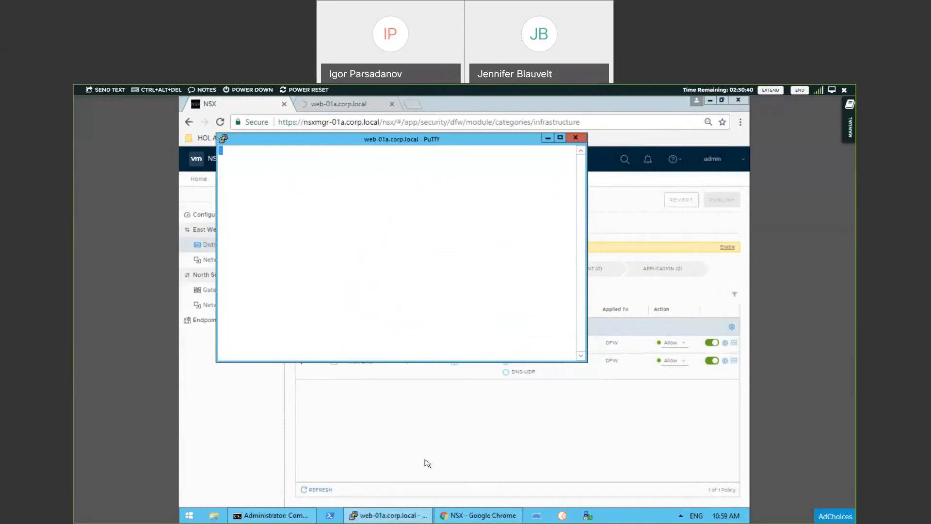
Step: Return to the NSX manager and add a rule named SSH to the Base services policy
click(421, 468)
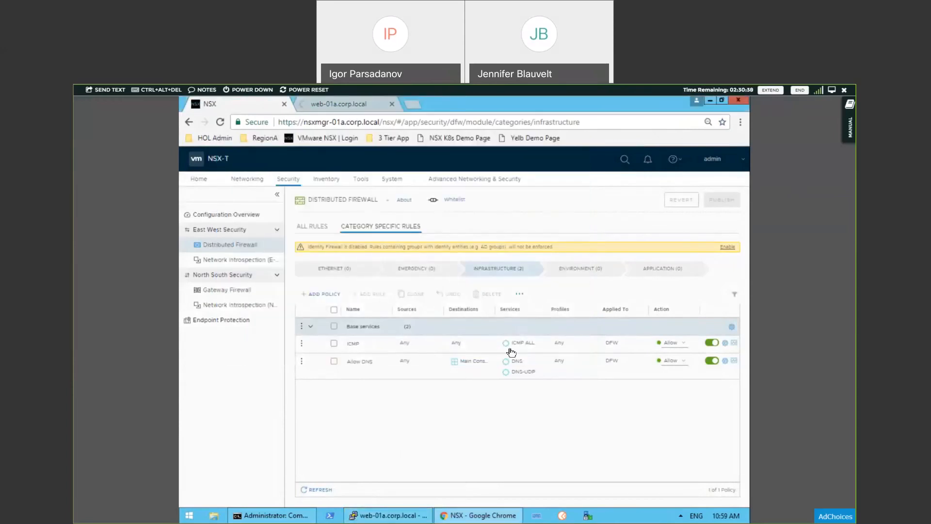
click(374, 344)
click(302, 327)
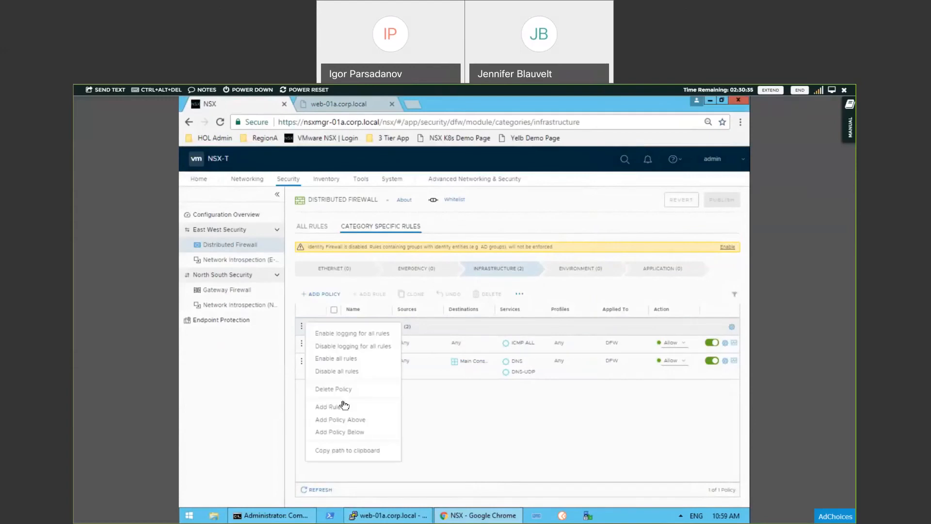
click(342, 409)
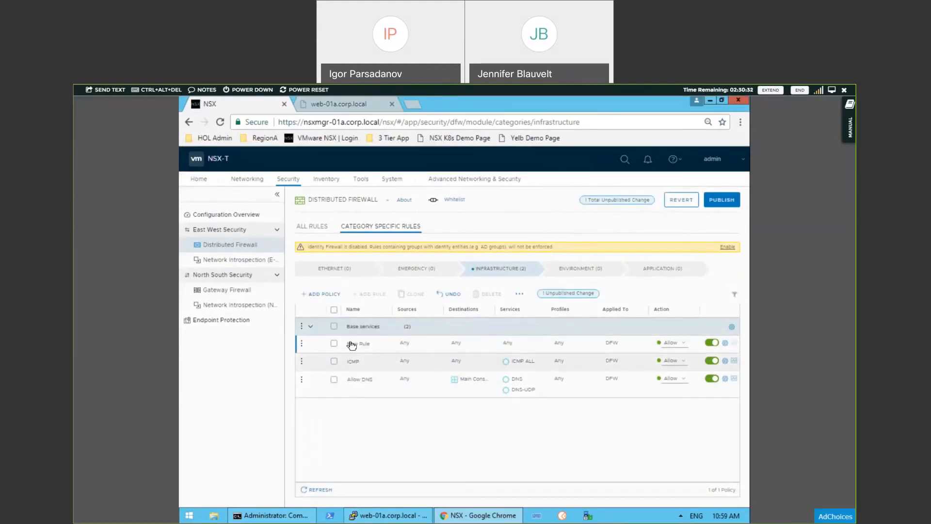
text(SSH)
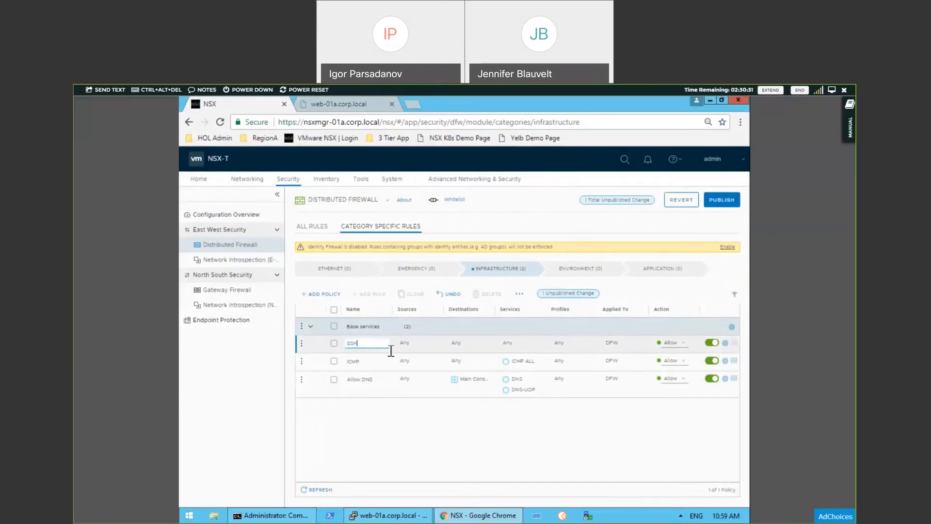
Step: Set the SSH rule's source to the Main Console group
click(422, 347)
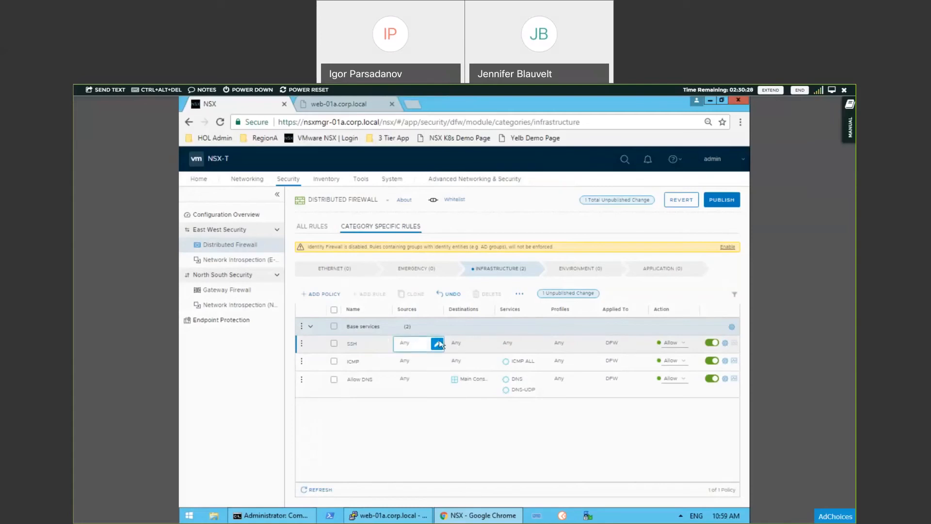
click(438, 344)
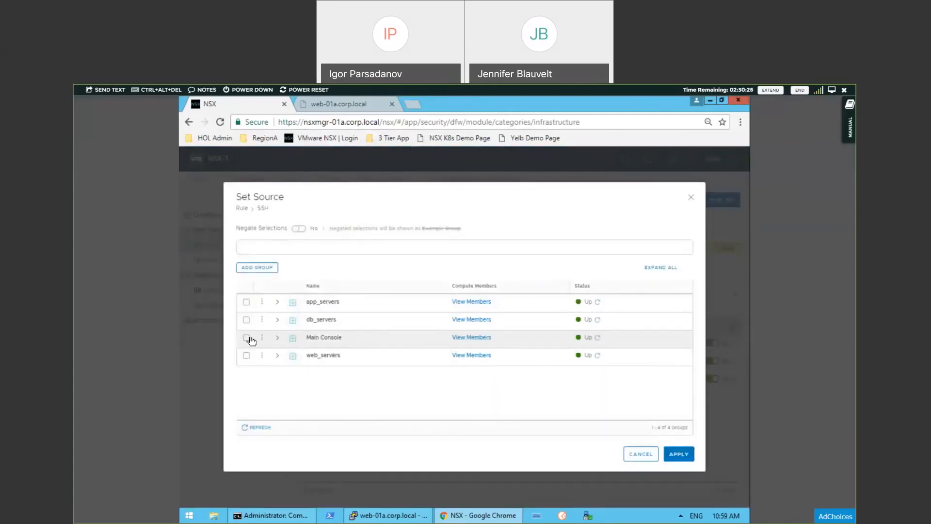
click(673, 456)
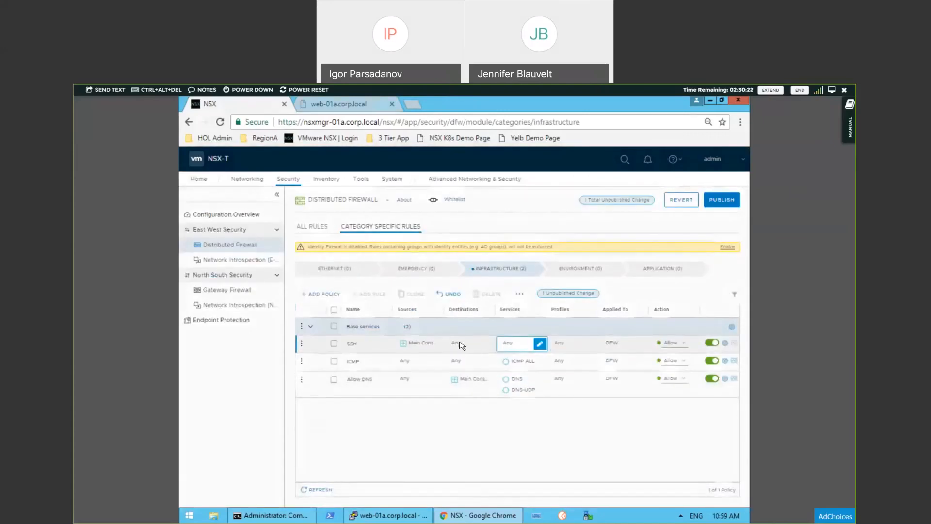
Step: Set the SSH rule's service to SSH and publish the firewall change
click(540, 344)
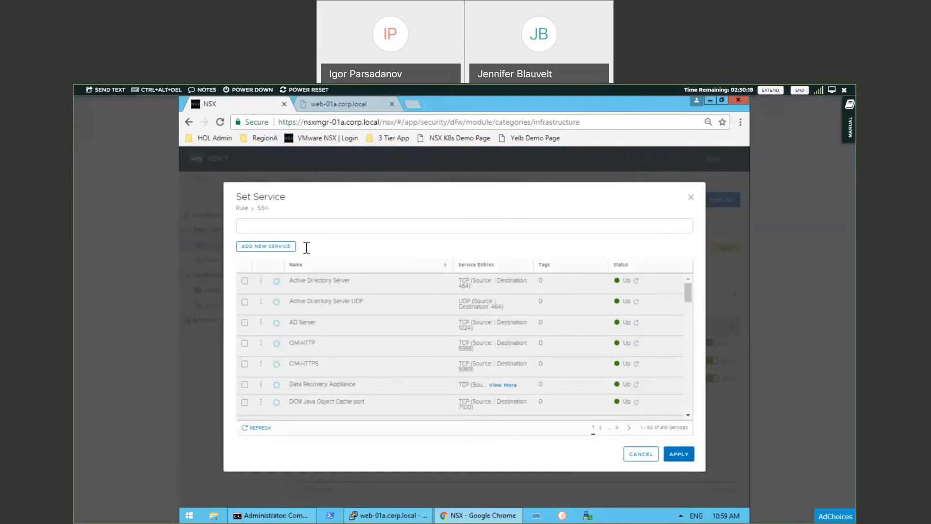
click(297, 229)
text(ssh)
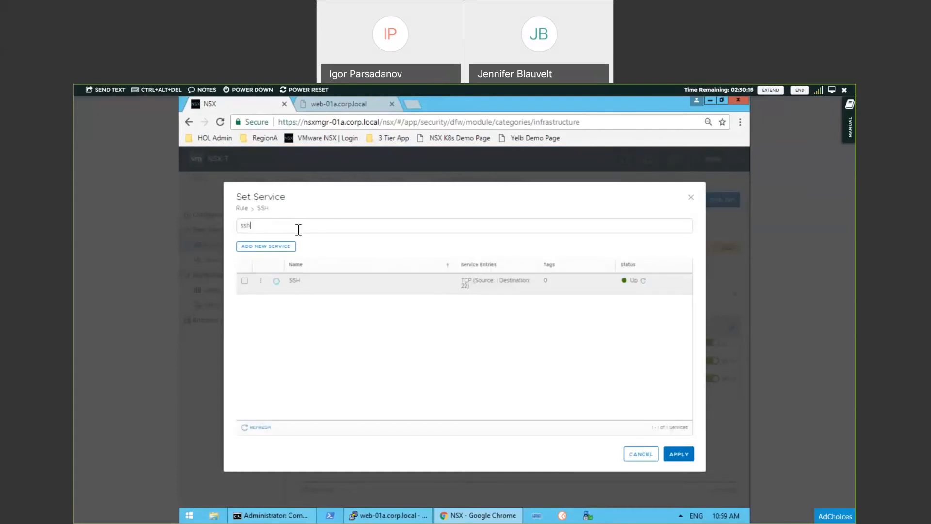
click(245, 283)
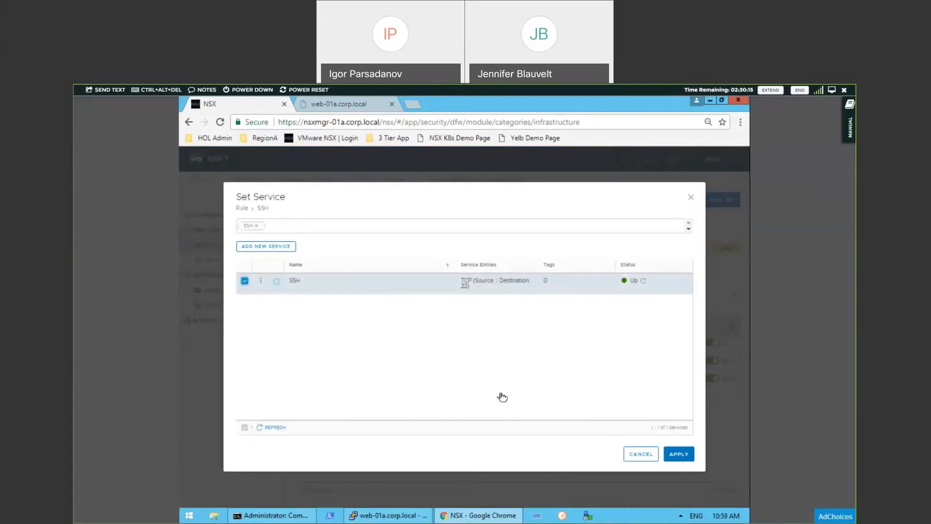
click(679, 455)
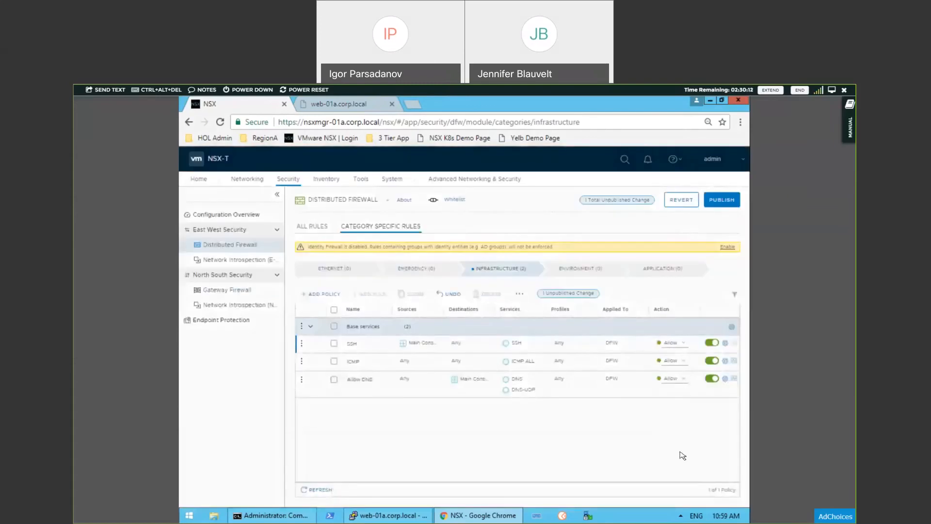
click(725, 201)
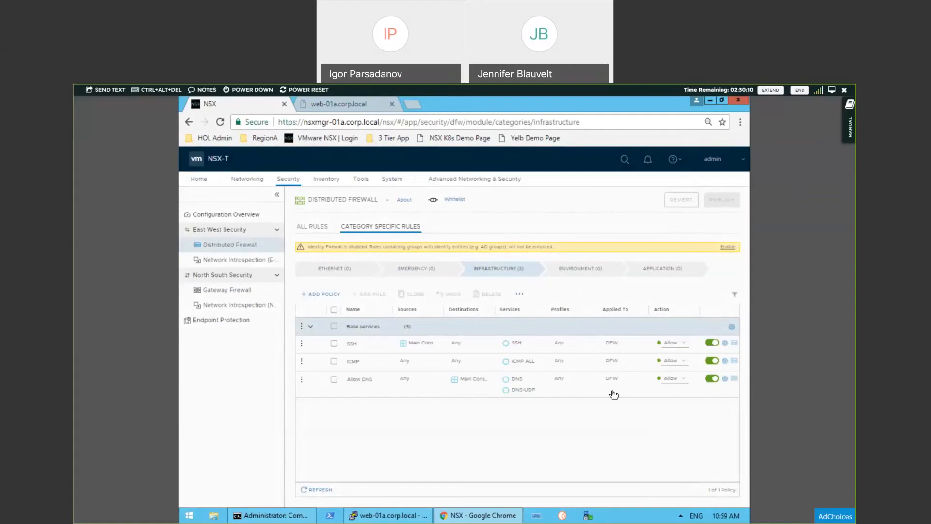
Step: Switch to PuTTY, dismiss the connection error, restart the web-01a.corp.local session to retest SSH, and minimize its window
click(401, 517)
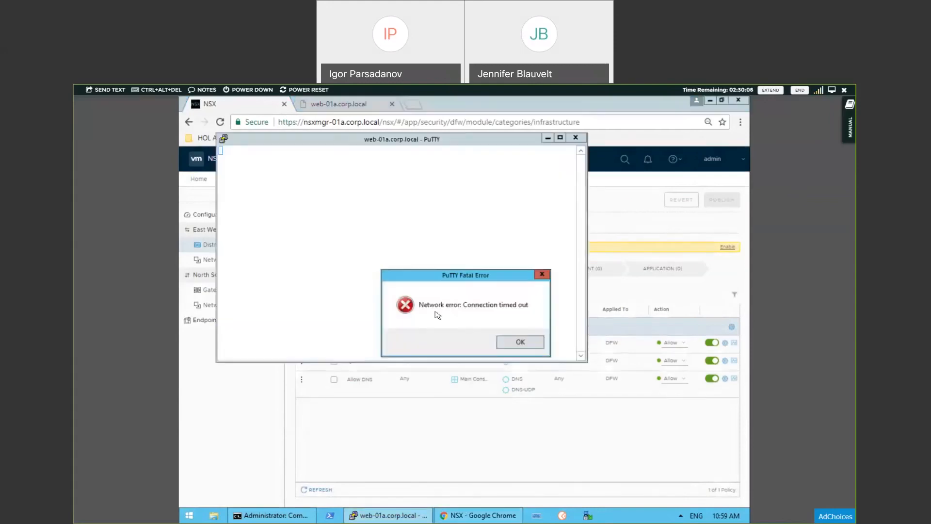
click(521, 343)
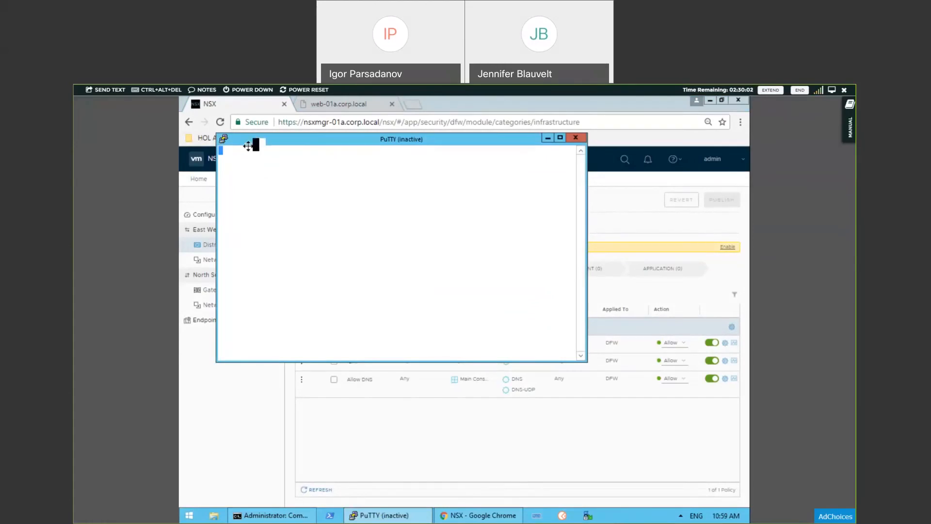
click(224, 140)
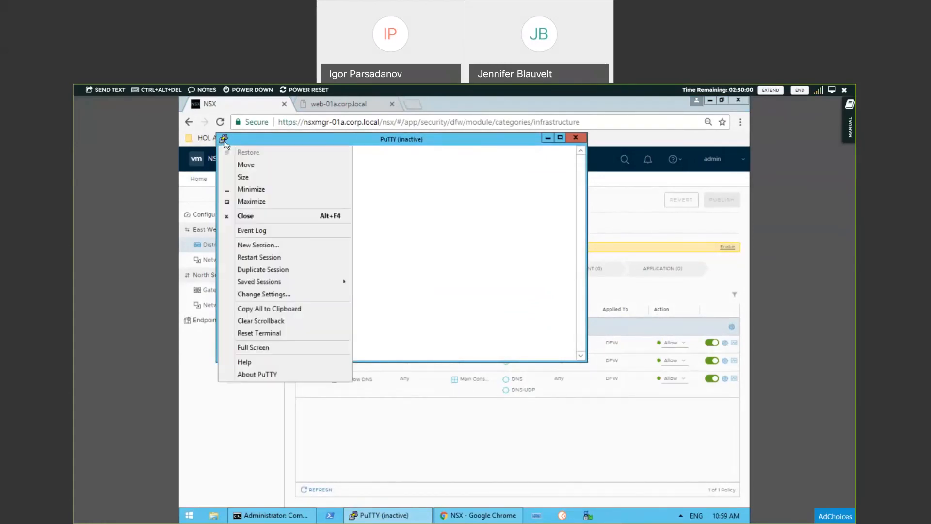
click(258, 257)
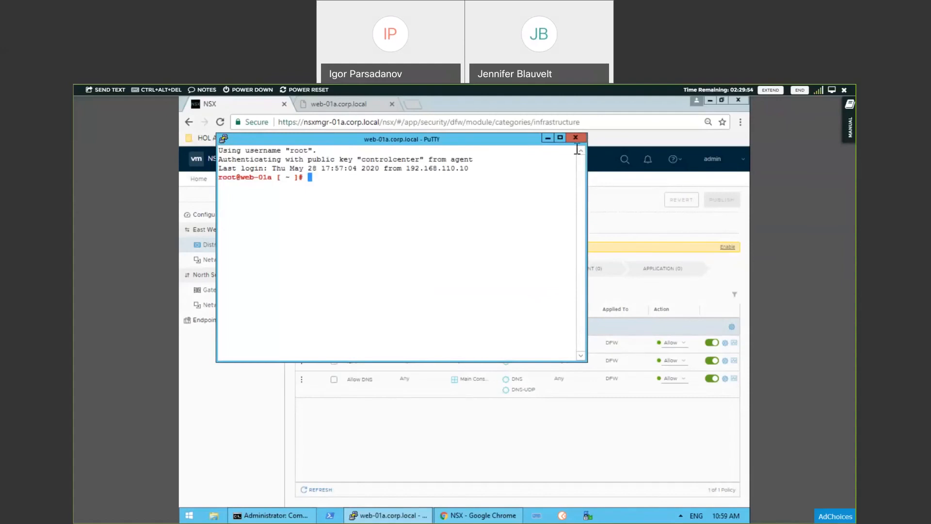
click(552, 139)
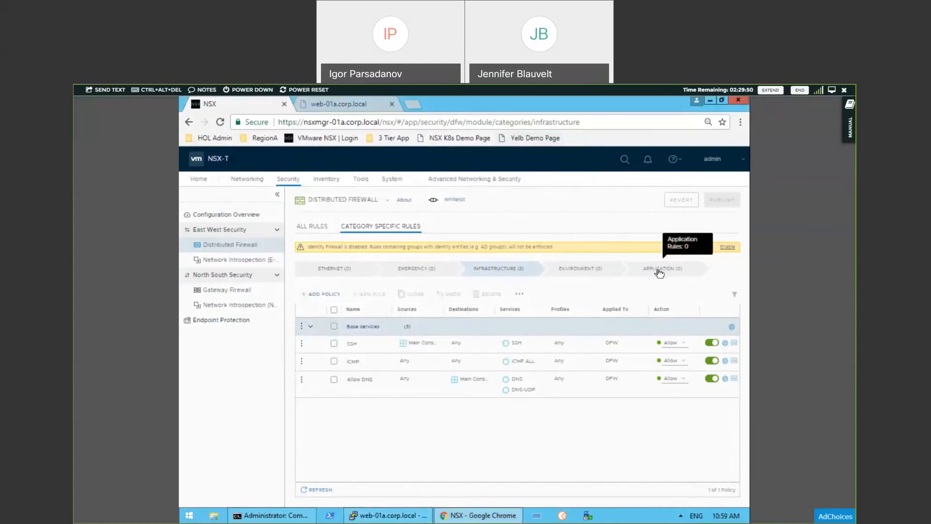
Step: Reload the web-01a.corp.local page to retest web access and return to the NSX manager
click(351, 111)
key(F5)
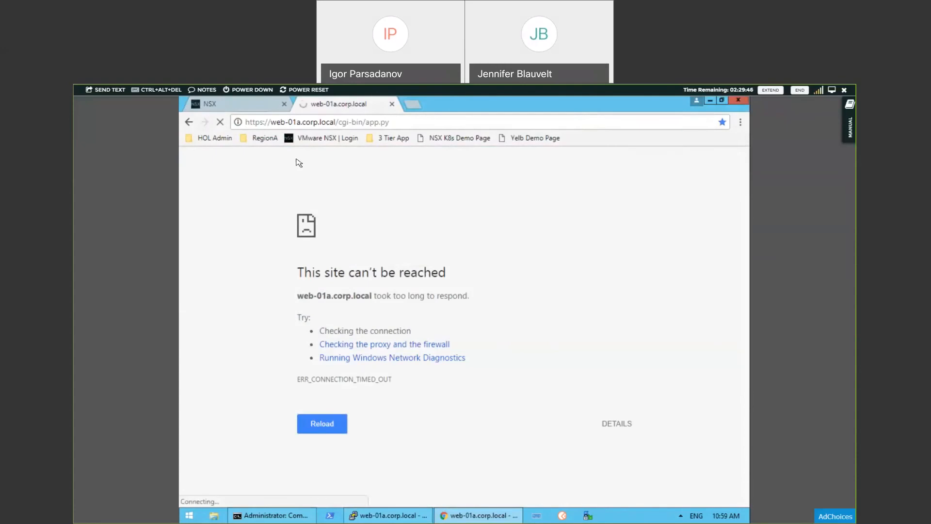
click(240, 108)
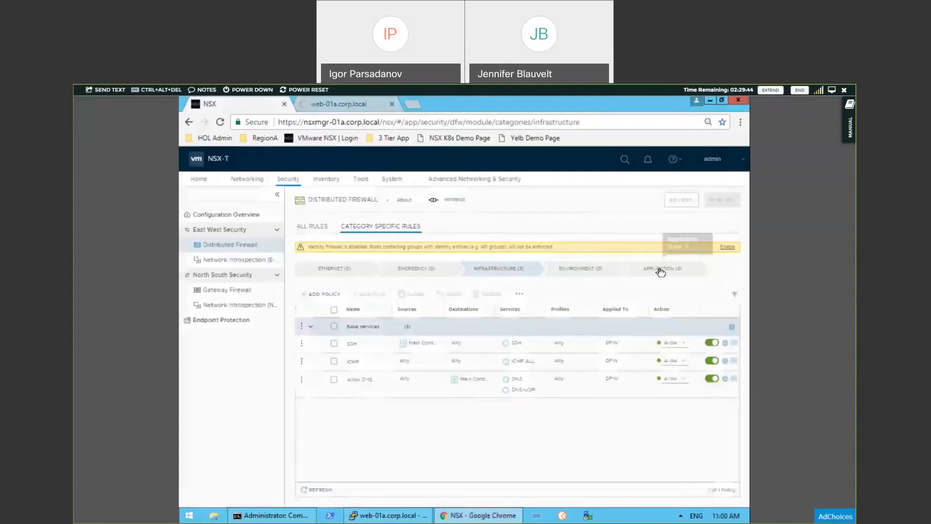
Step: Add a policy named 3-Tier APP in the Application category of the distributed firewall
click(661, 270)
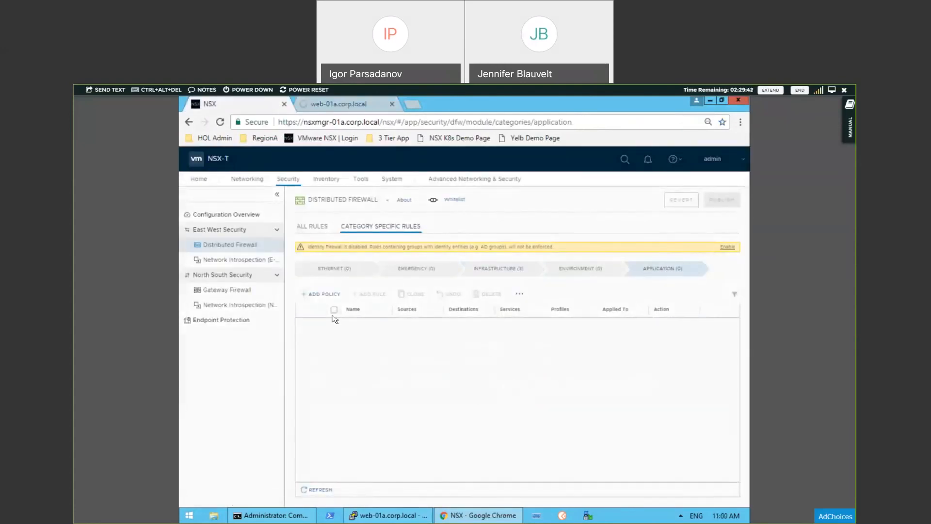
click(323, 294)
click(353, 326)
text(s-)
text(t)
text(ier)
text( APP)
key(Return)
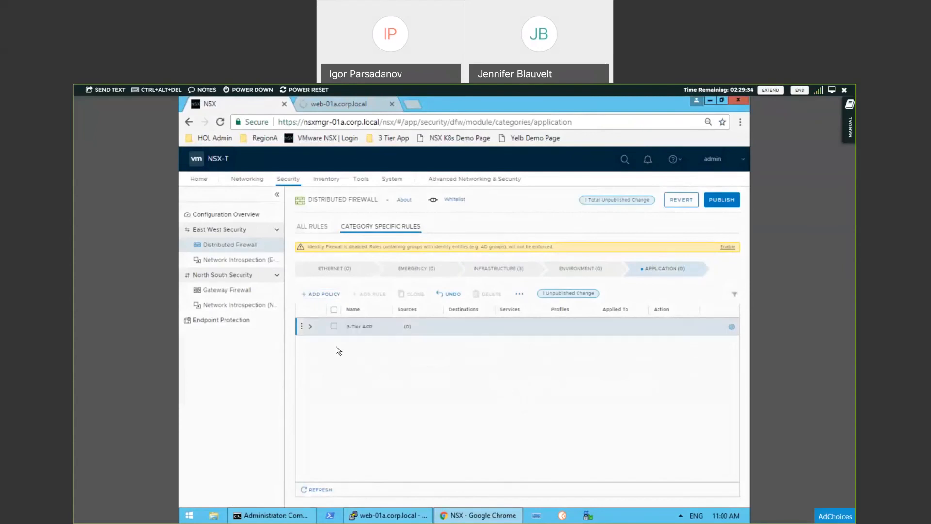
Step: Add a rule named Client to Web to the 3-Tier APP policy, consulting the app flow diagram
click(303, 327)
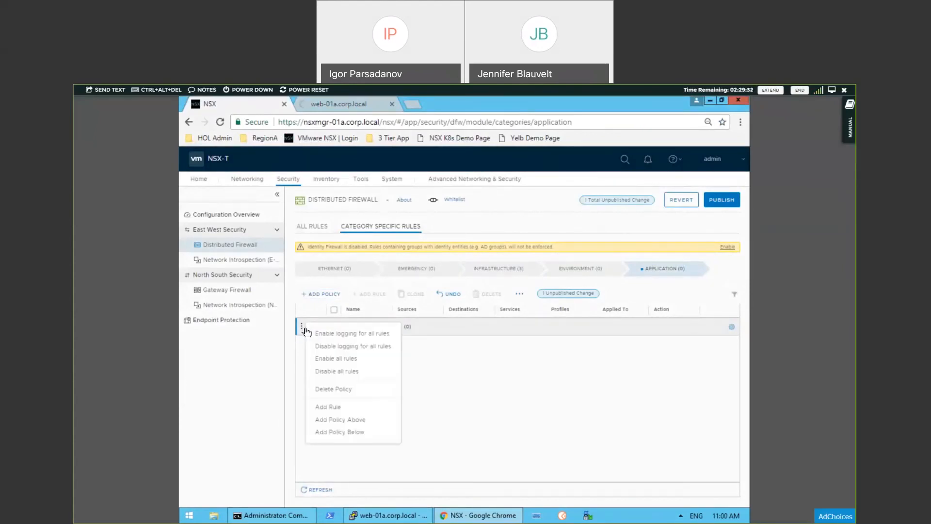
click(345, 406)
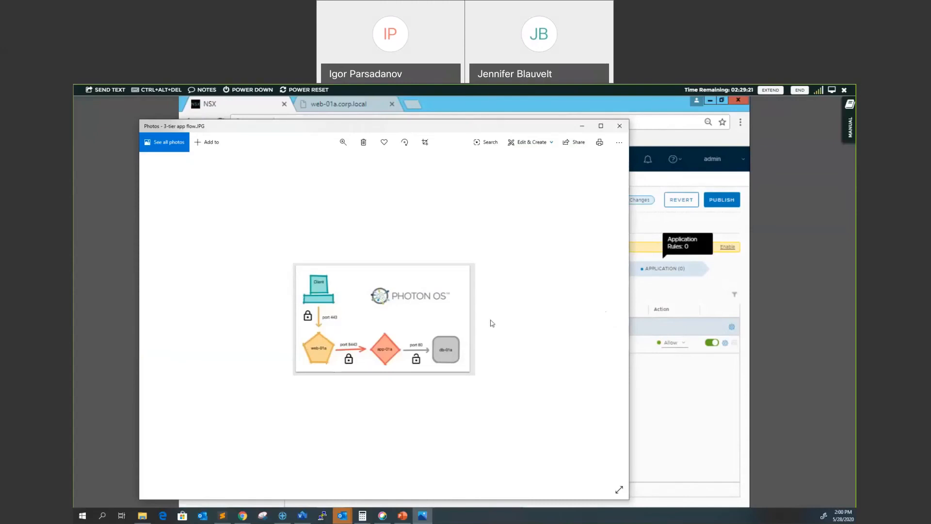
click(620, 126)
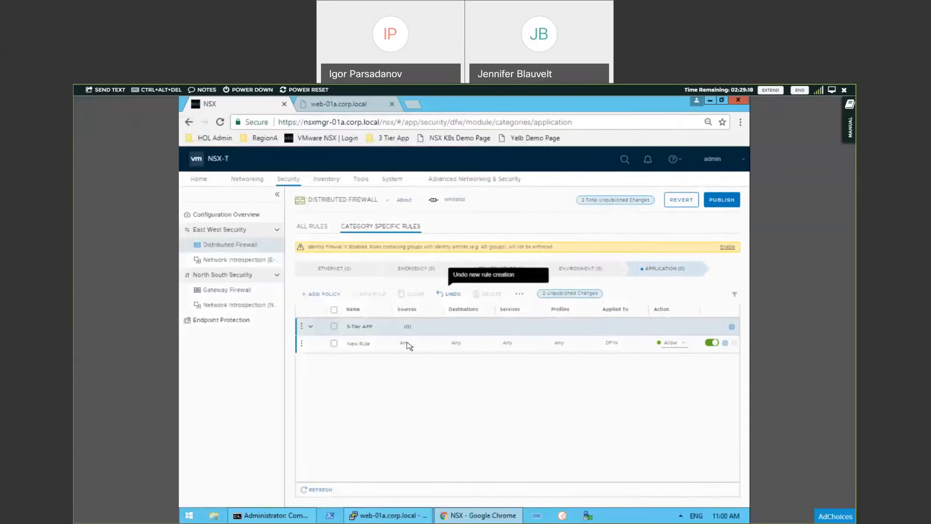
click(366, 343)
text(Client Wo Web)
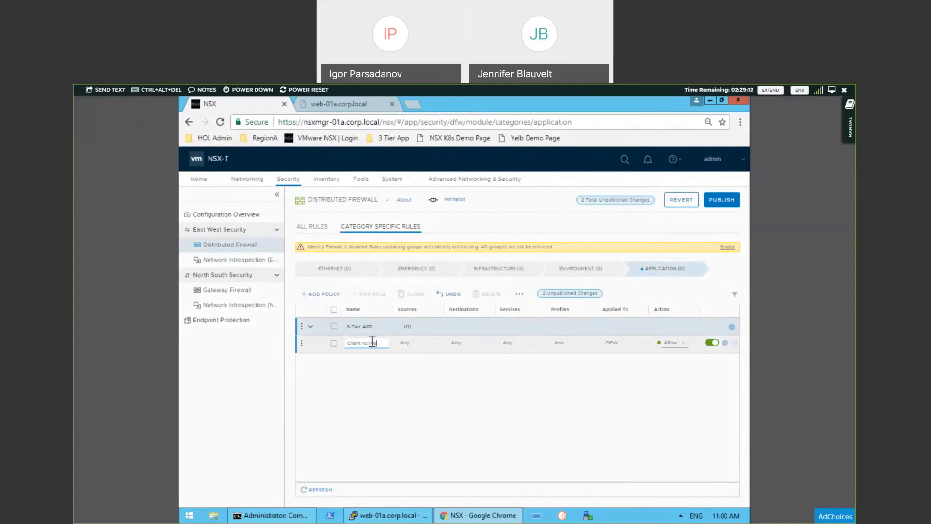
click(411, 385)
Step: Set the Client to Web rule's destination to the web_servers group
mouse_move(481, 347)
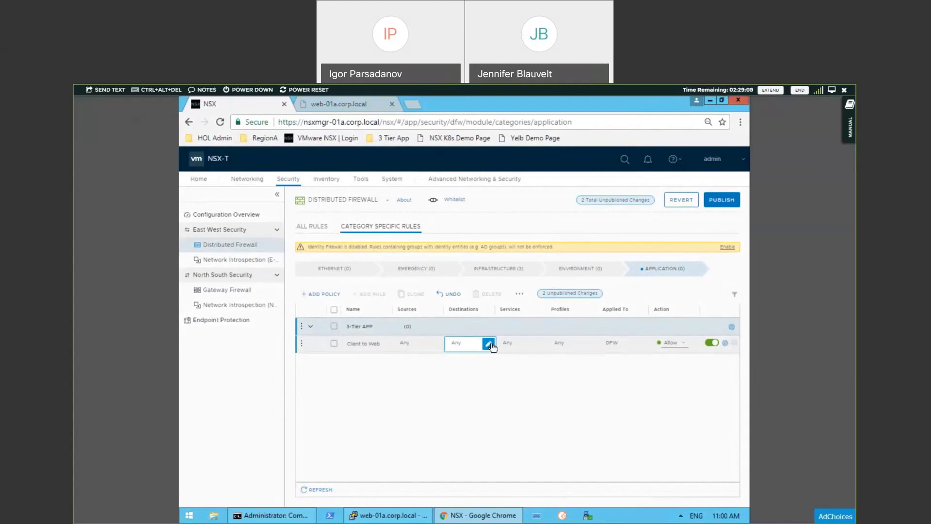
click(488, 344)
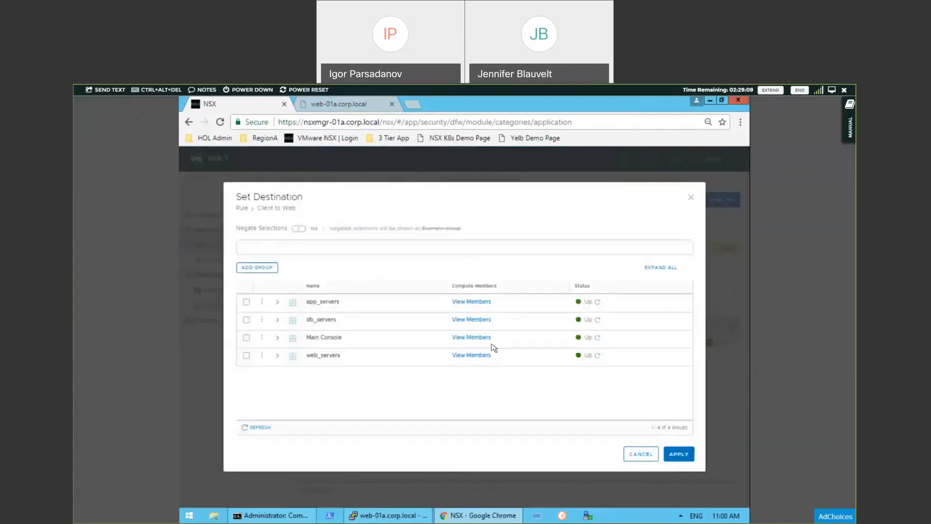
click(246, 356)
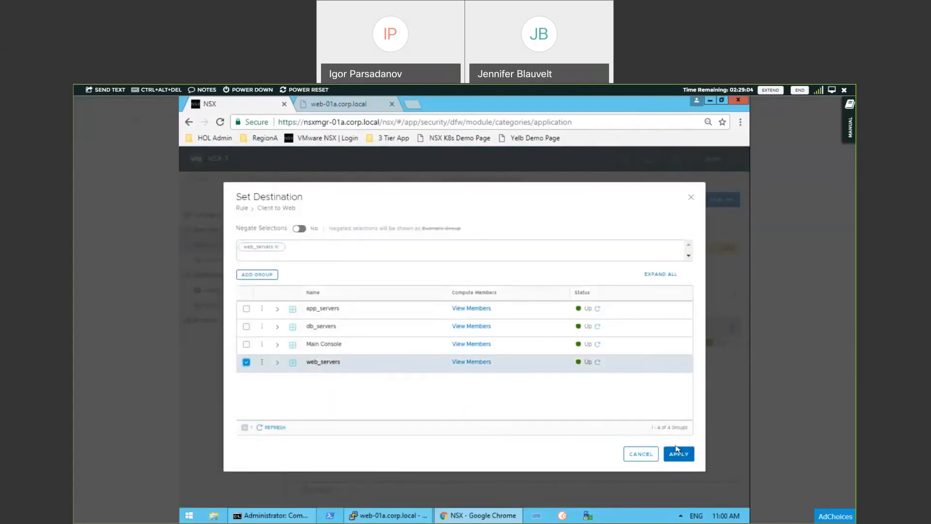
click(679, 454)
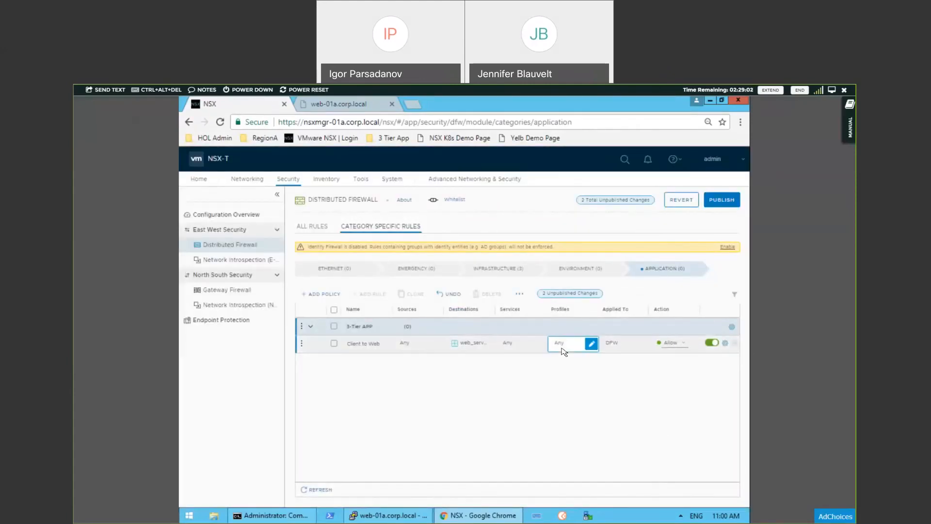
Step: Set the Client to Web rule's service to HTTPS
mouse_move(518, 343)
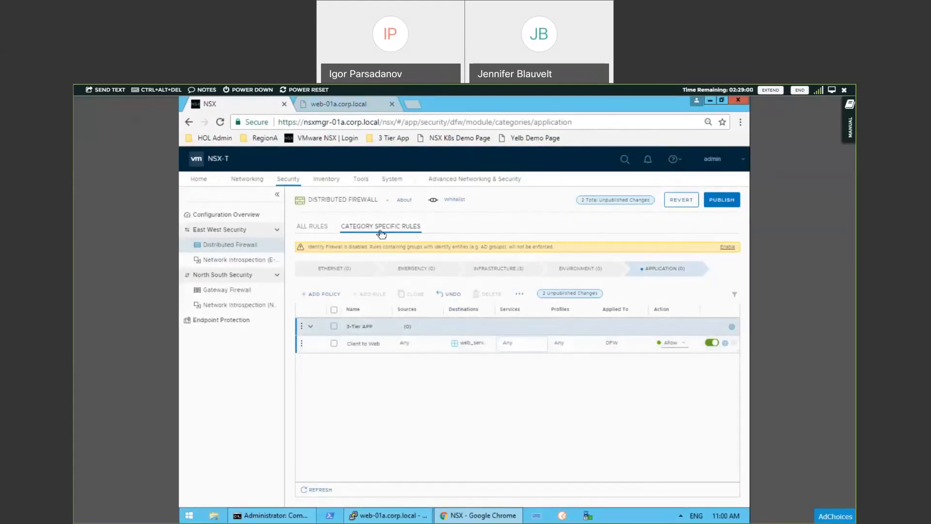
click(540, 344)
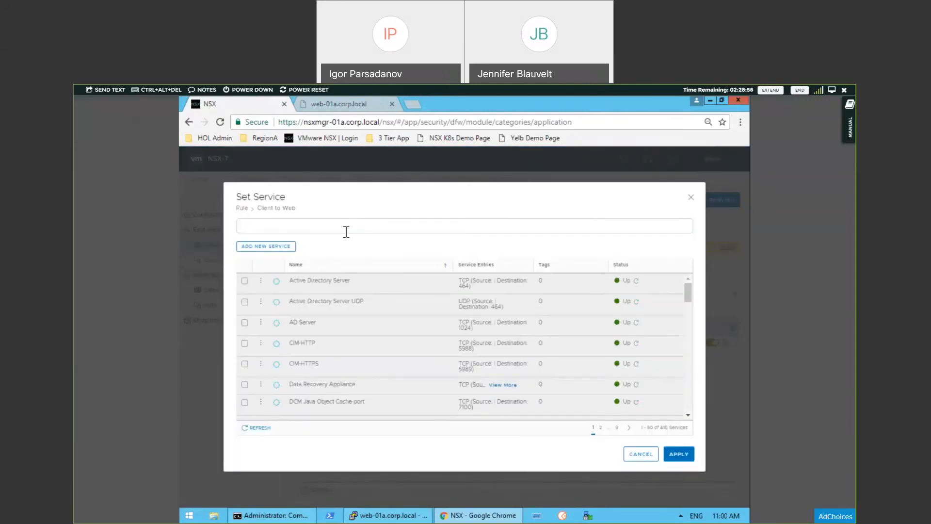
text(https)
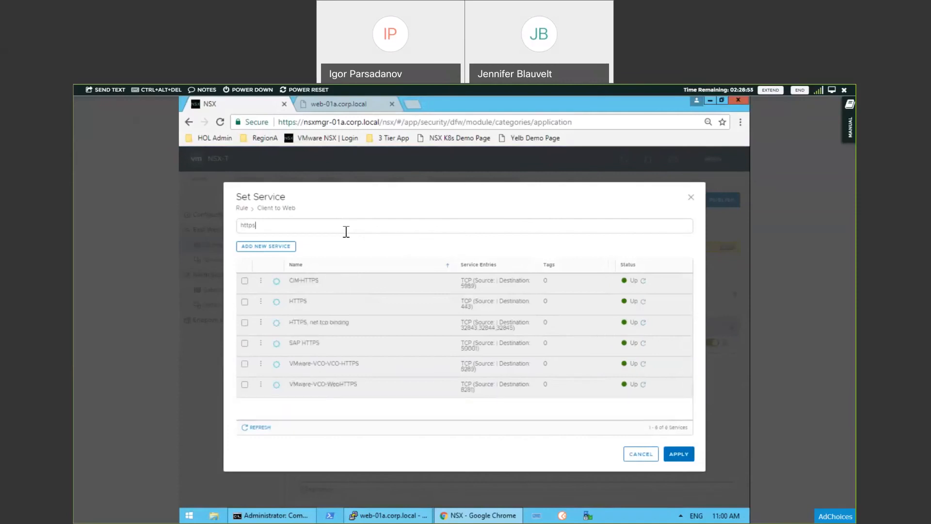
click(247, 302)
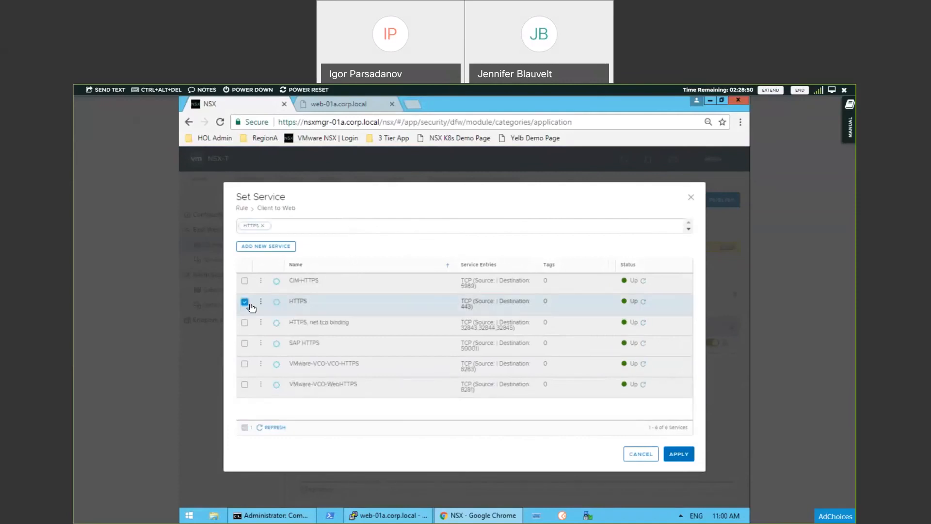
click(679, 454)
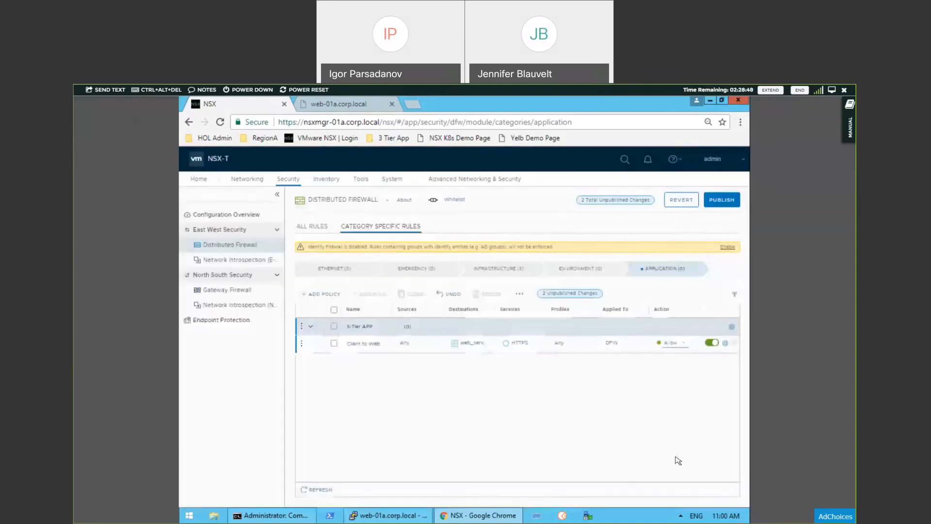
Step: Add another policy to the Application category and review the 3-tier app flow diagram
click(321, 295)
click(359, 364)
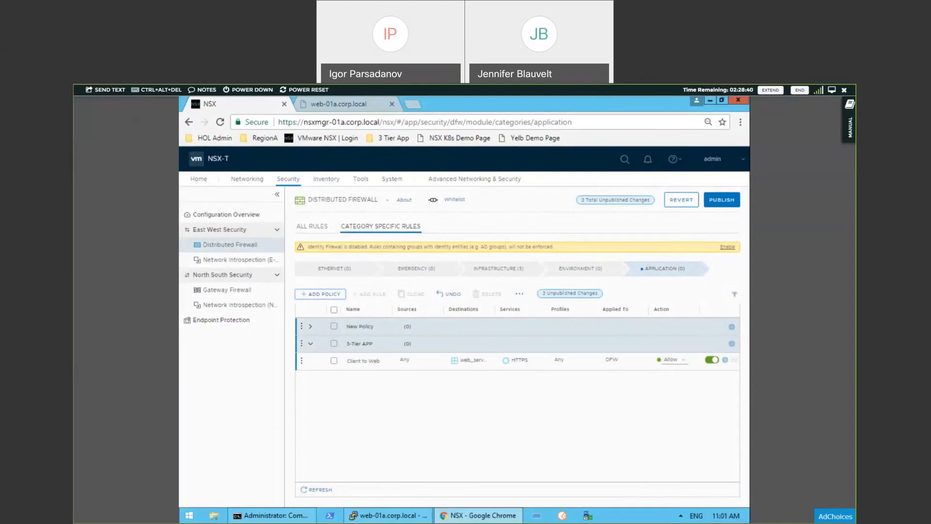
key(alt+Tab)
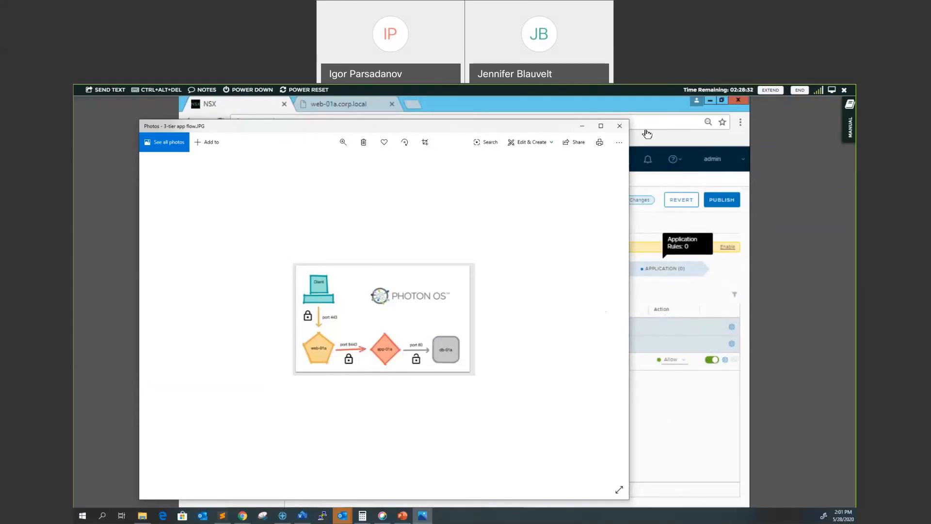
click(628, 127)
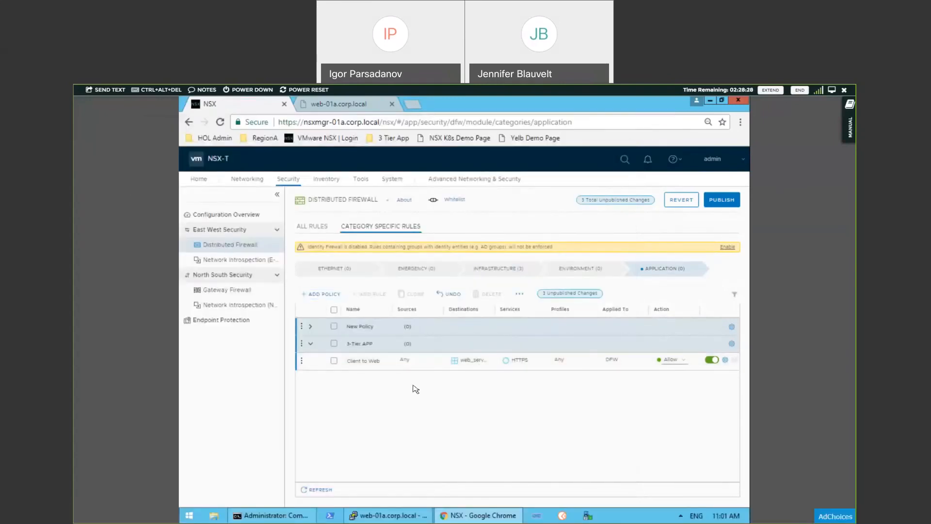
Step: Add a rule named Web to App to the 3-Tier APP policy
click(304, 346)
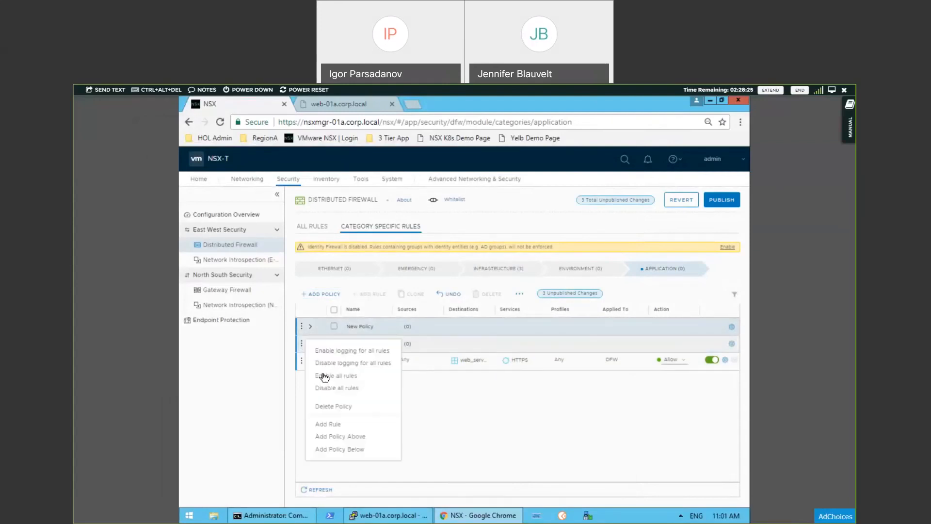
click(334, 421)
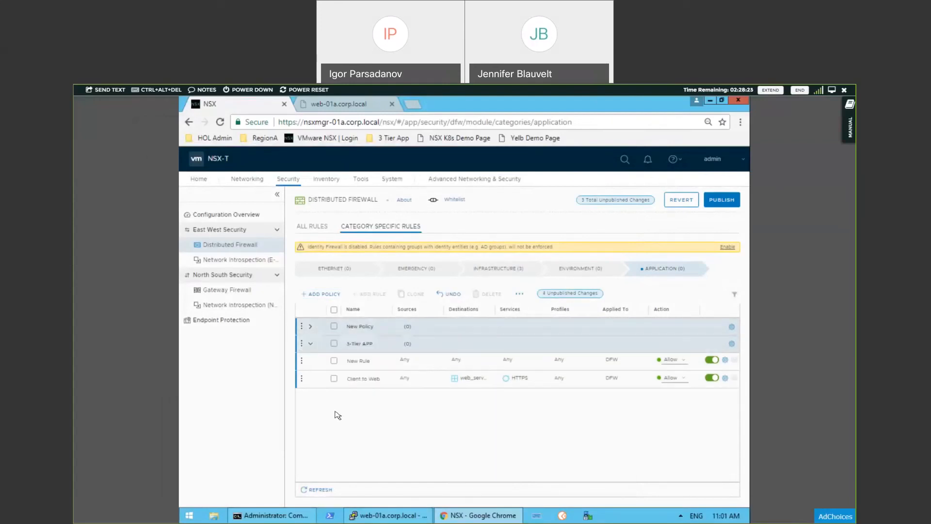
click(366, 379)
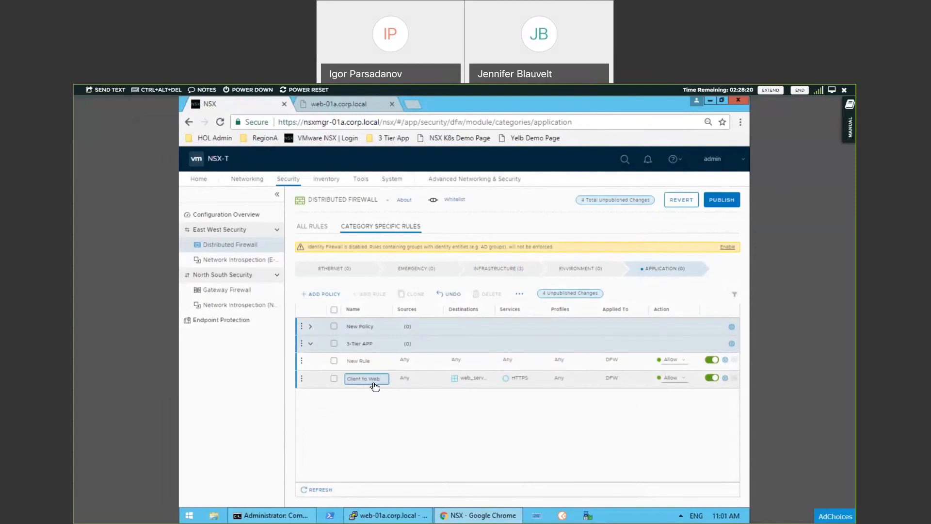
click(366, 361)
triple_click(369, 363)
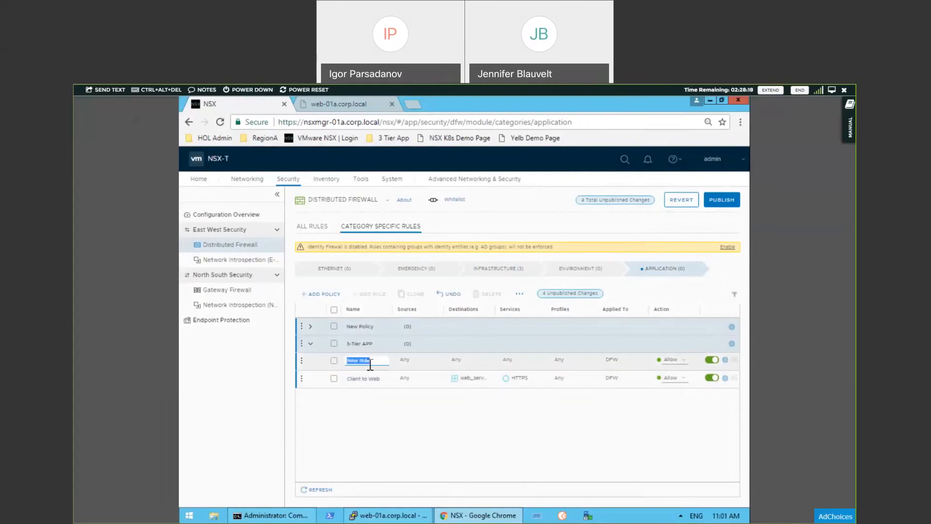
text(Web to App)
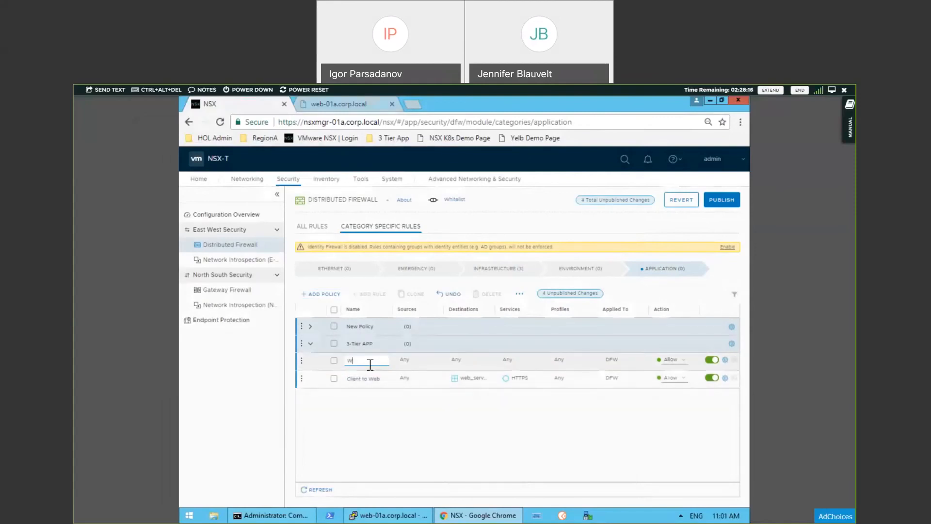
click(414, 365)
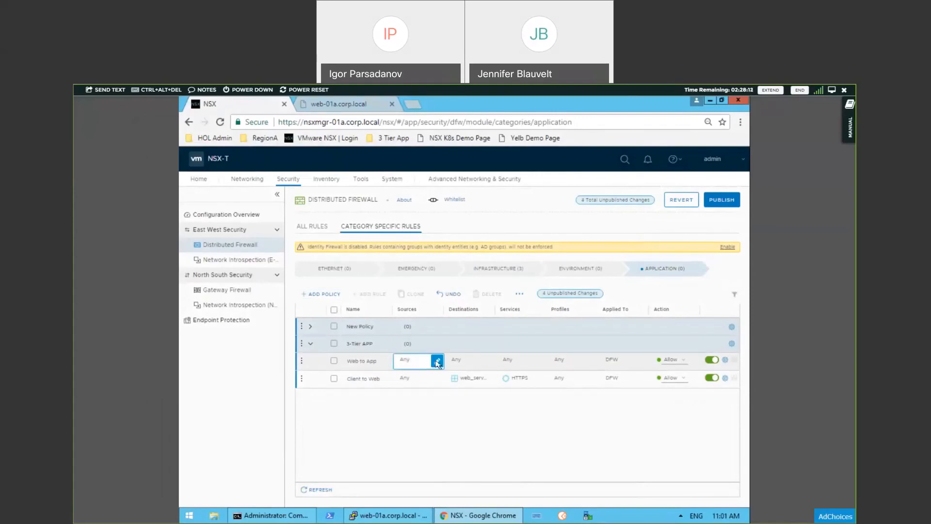
Step: Set the Web to App rule's source to the web_servers group and its destination to the app_servers group
click(437, 362)
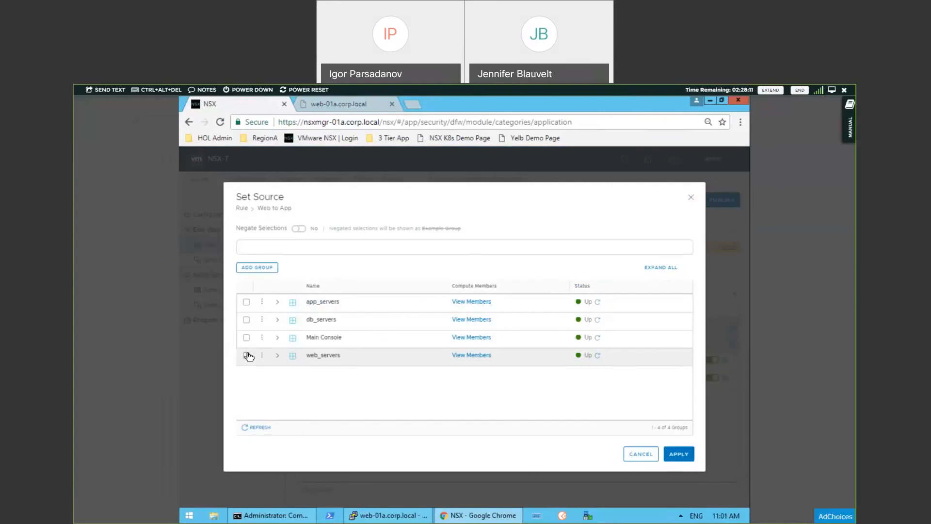
click(246, 355)
click(680, 454)
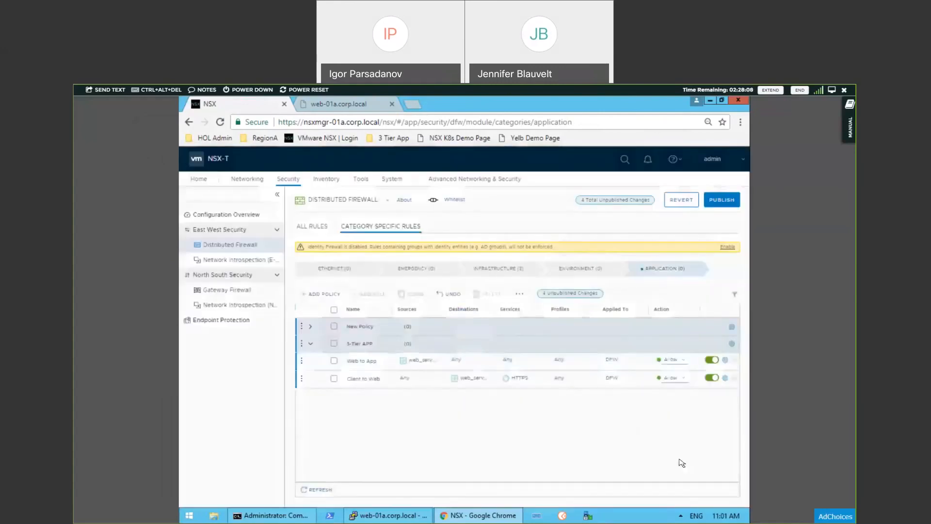
mouse_move(492, 362)
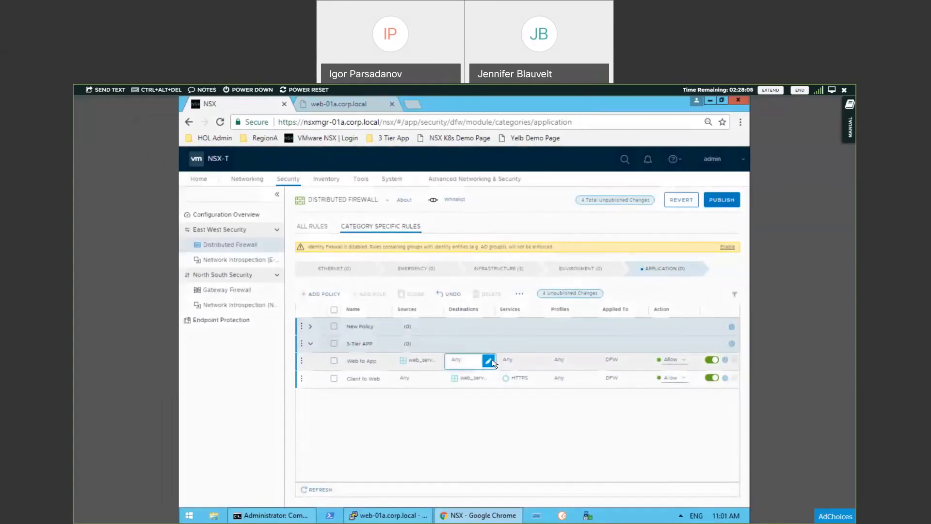
click(488, 361)
click(246, 309)
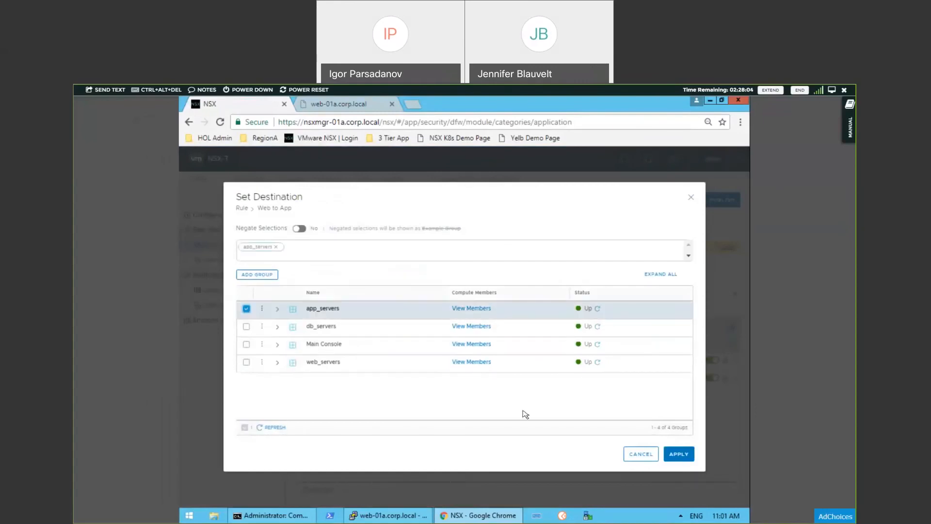
click(680, 454)
mouse_move(516, 361)
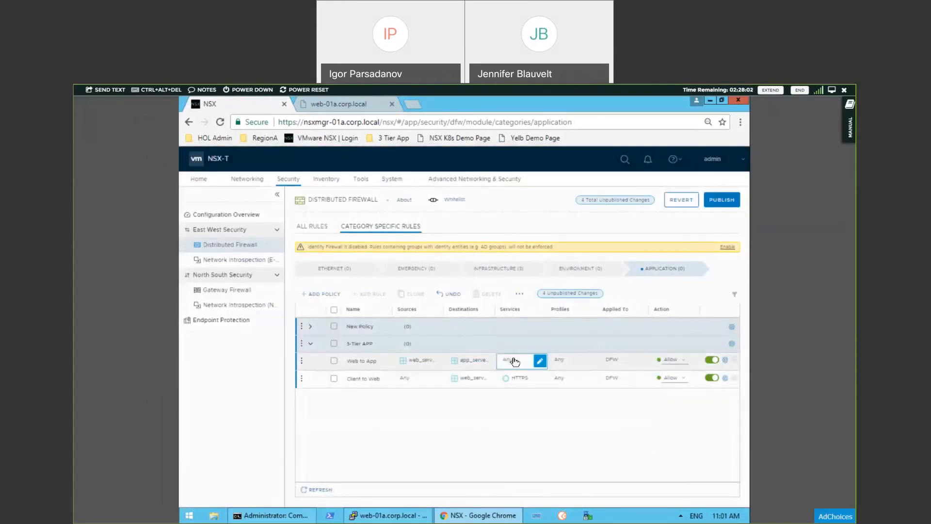
Step: Set the Web to App rule's service to TCP_8443
click(541, 363)
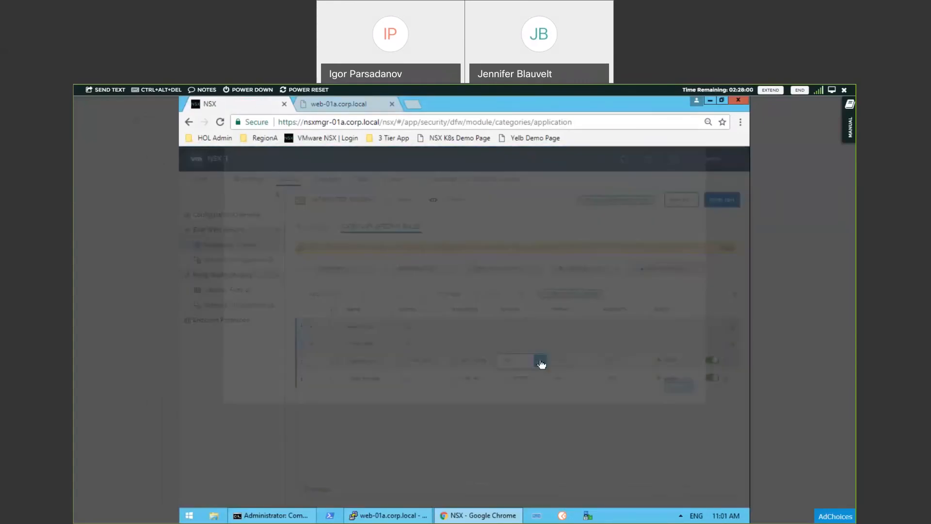
text(8443)
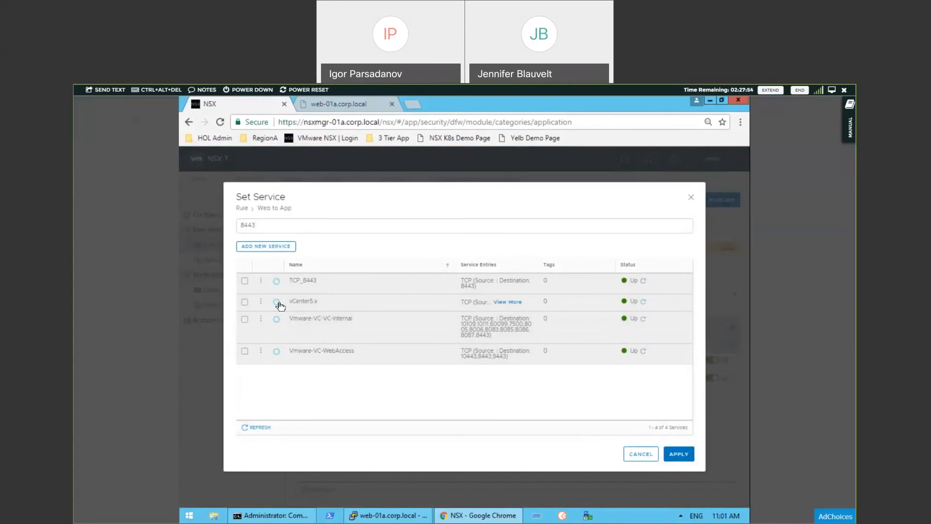
click(244, 281)
click(679, 454)
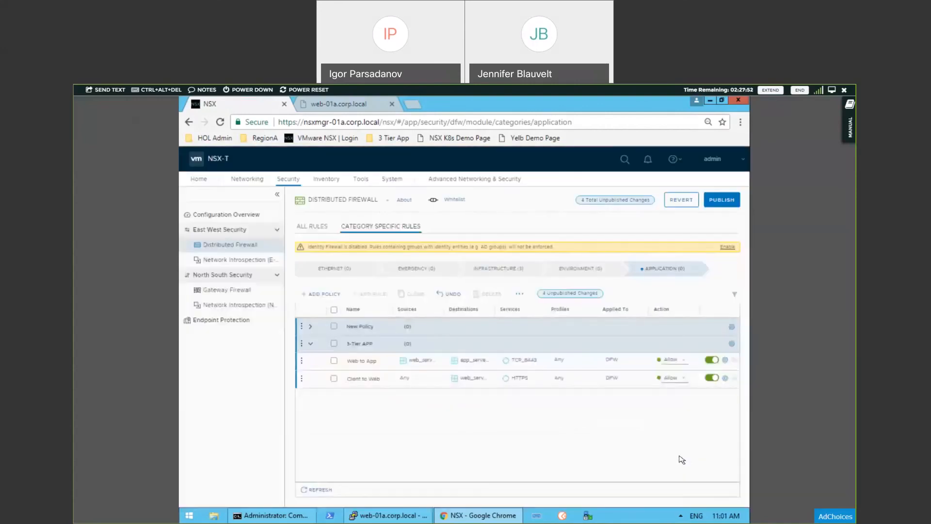
Step: Delete the empty policy named New Policy and check the 3-tier app flow diagram for the remaining tier connection
click(302, 327)
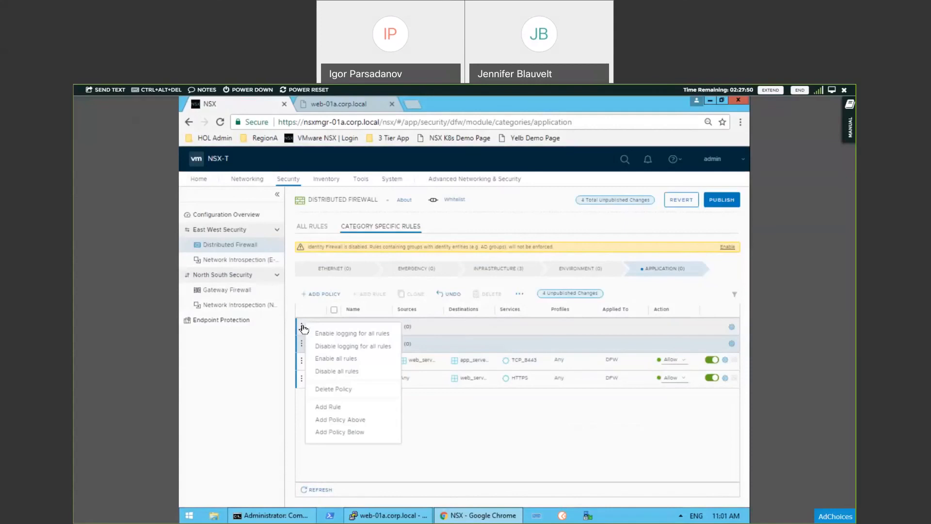
click(336, 390)
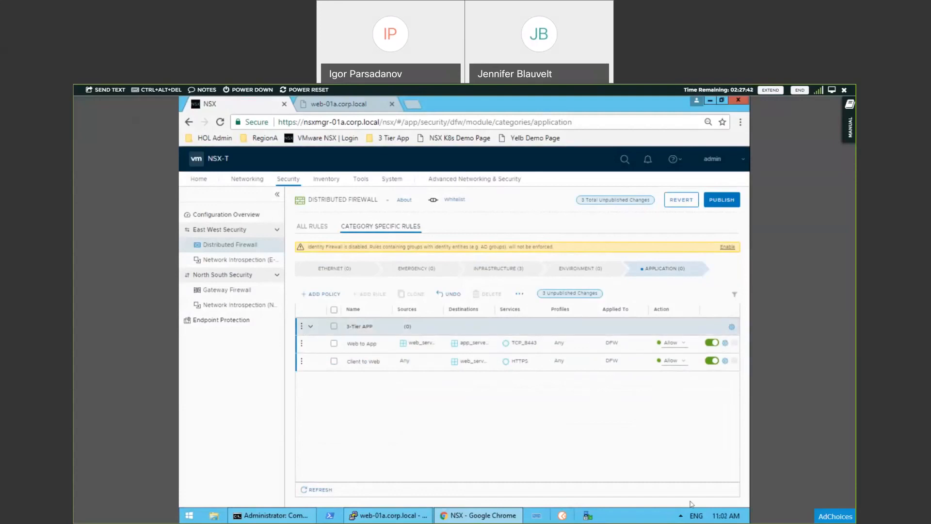
key(alt+Tab)
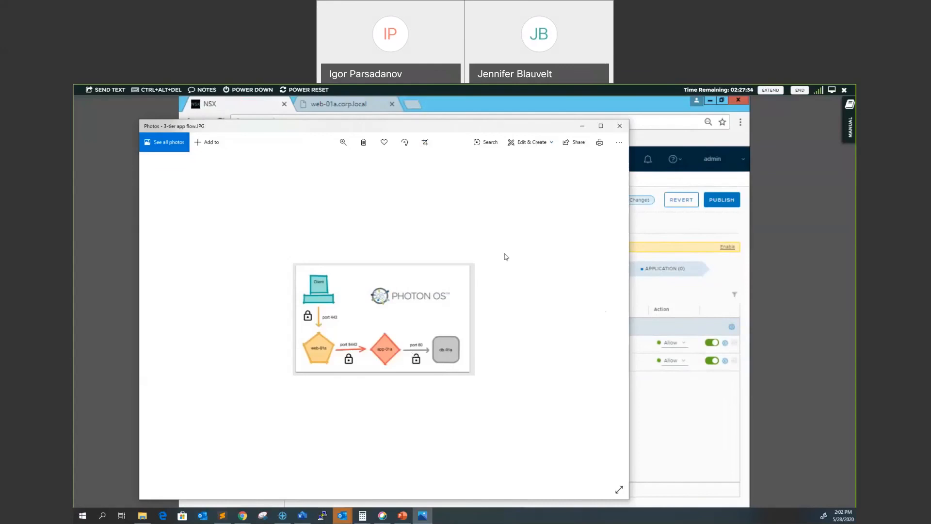
click(620, 127)
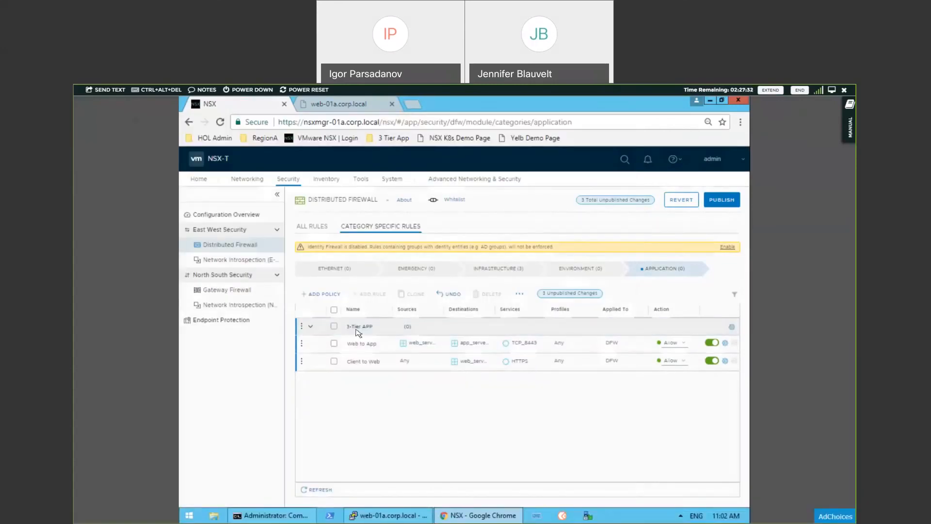
Step: Add a rule named App to DB to the 3-Tier APP policy
click(302, 326)
click(344, 407)
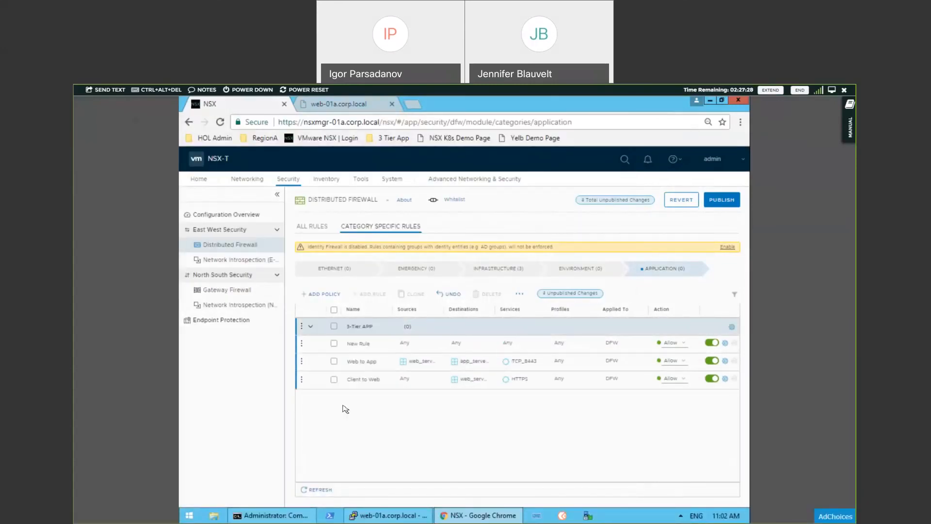
click(363, 346)
triple_click(364, 346)
text(App to DB)
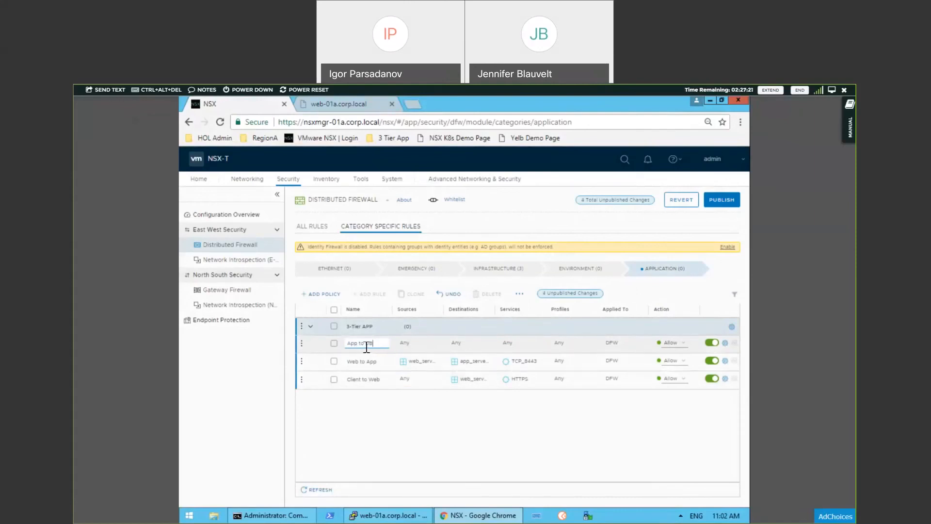
Step: Set the App to DB rule's source to the app_servers group and its destination to the db_servers group
click(420, 346)
click(439, 346)
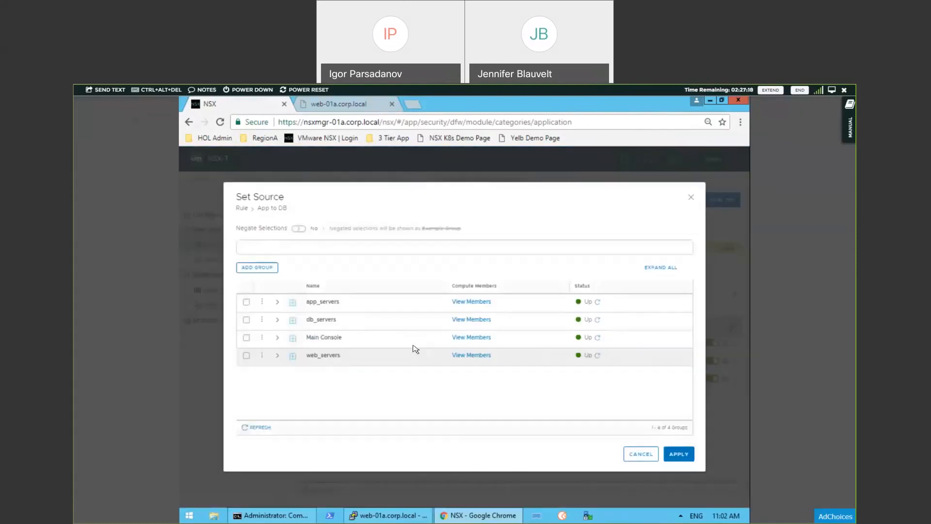
click(247, 308)
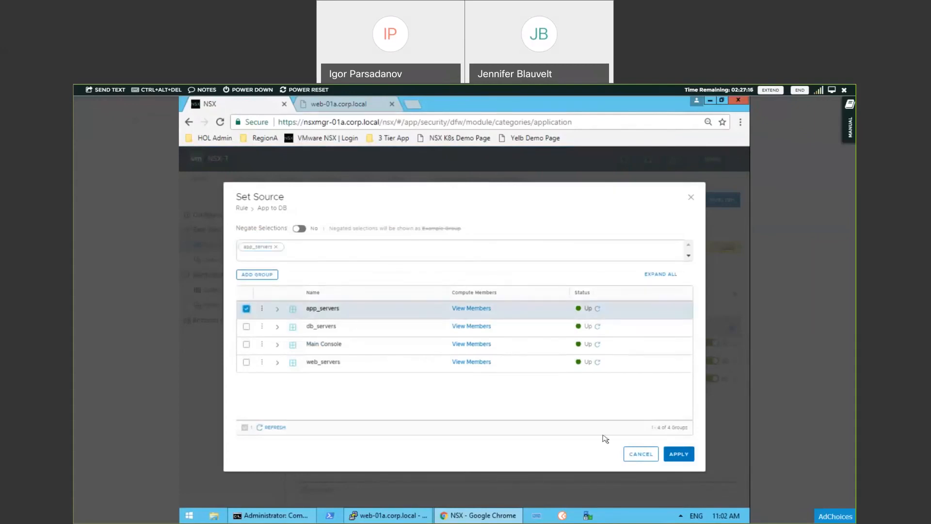
click(676, 454)
click(451, 342)
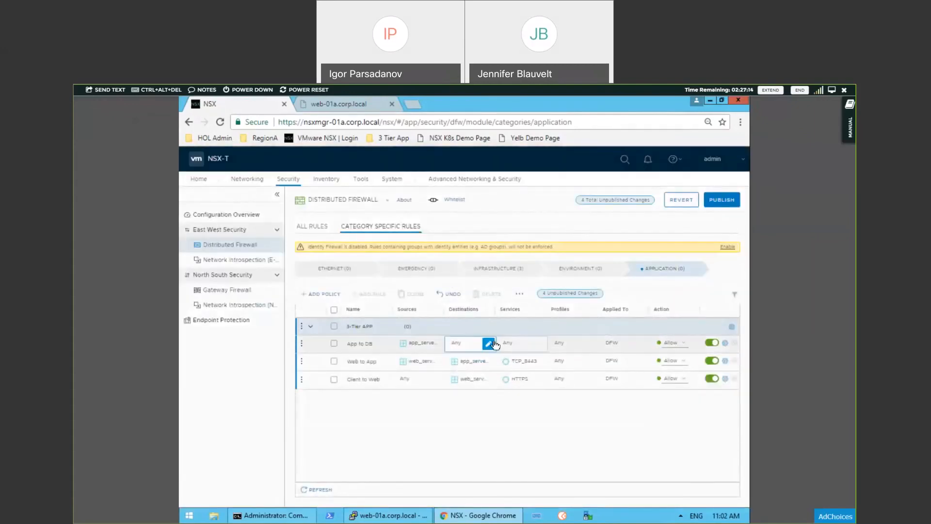
click(450, 340)
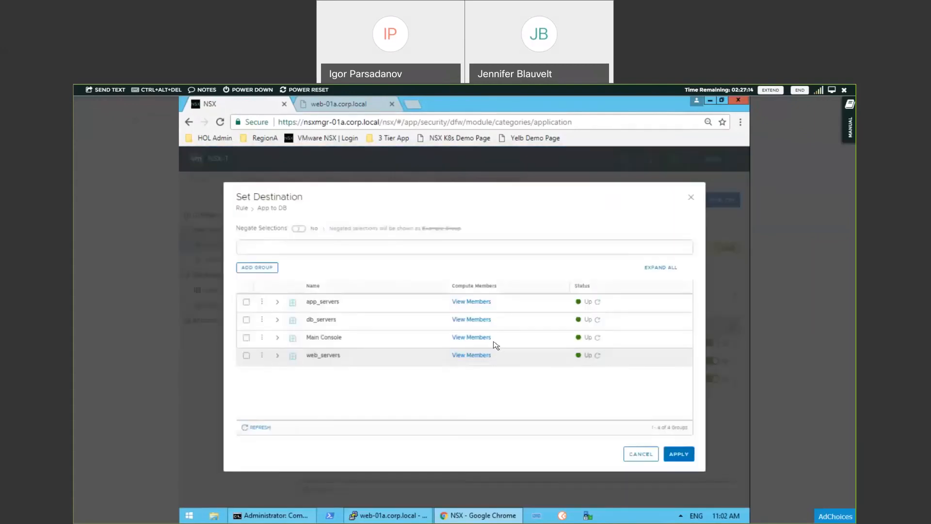
click(246, 320)
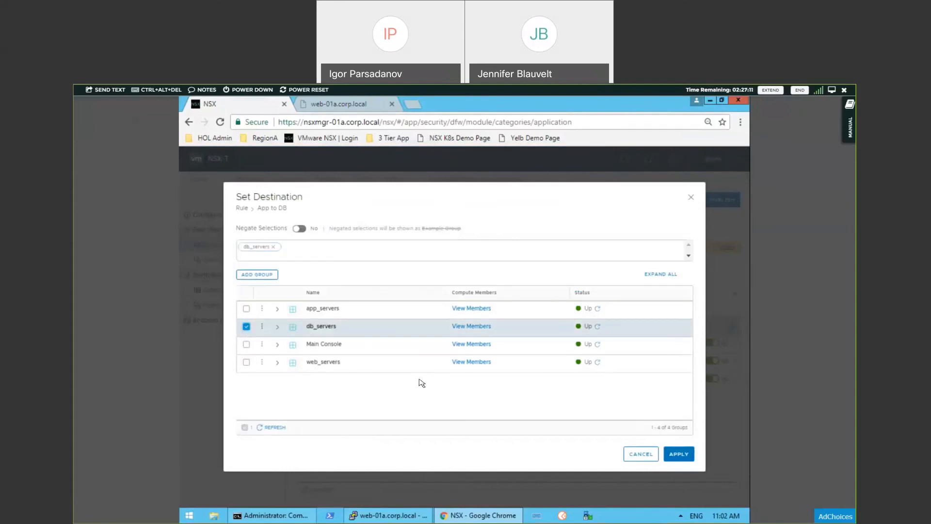
click(680, 453)
Step: Set the App to DB rule's service to HTTP
click(540, 343)
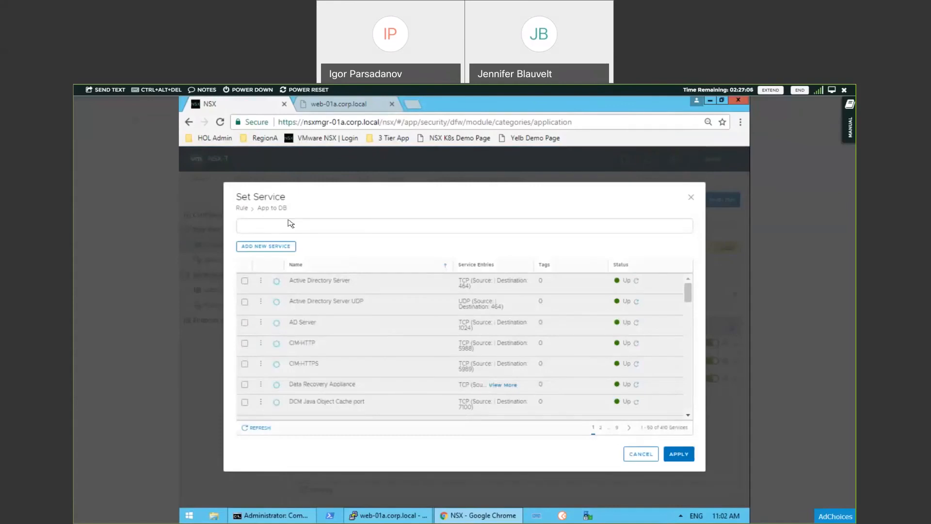
click(293, 225)
text(http)
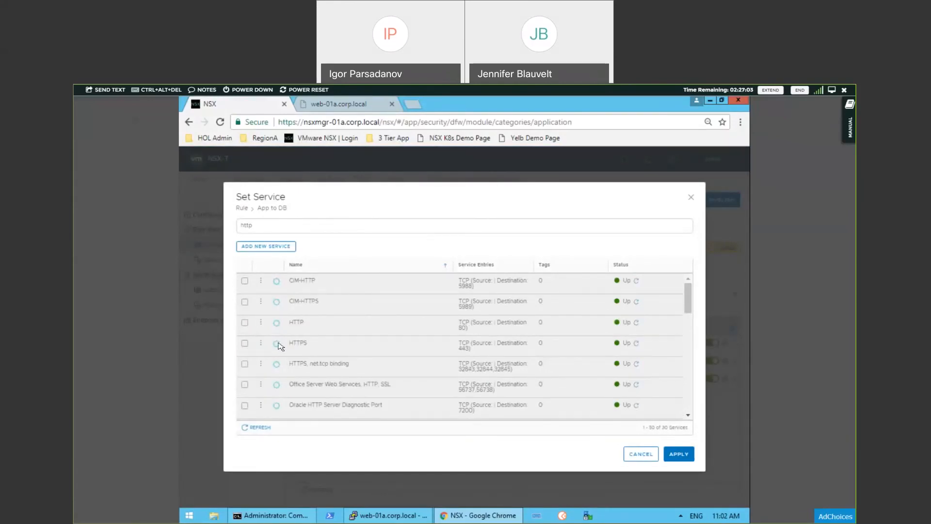
click(245, 323)
click(693, 460)
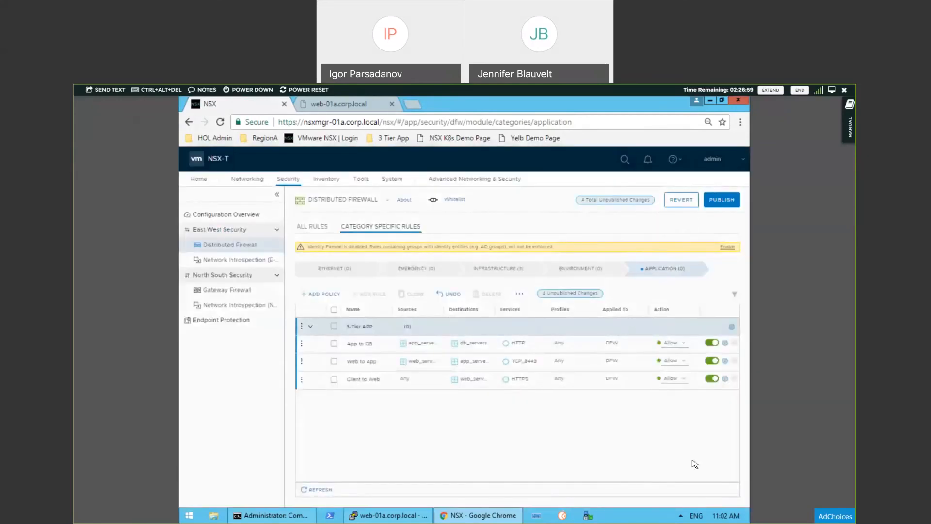
Step: Publish the firewall rule changes and reload the web-01a.corp.local page to test access to the app
click(728, 204)
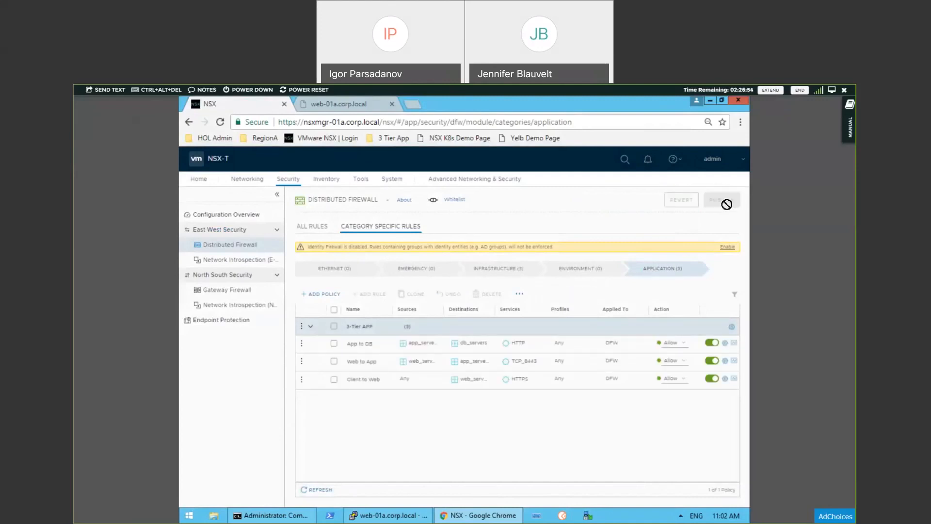
click(338, 105)
click(220, 122)
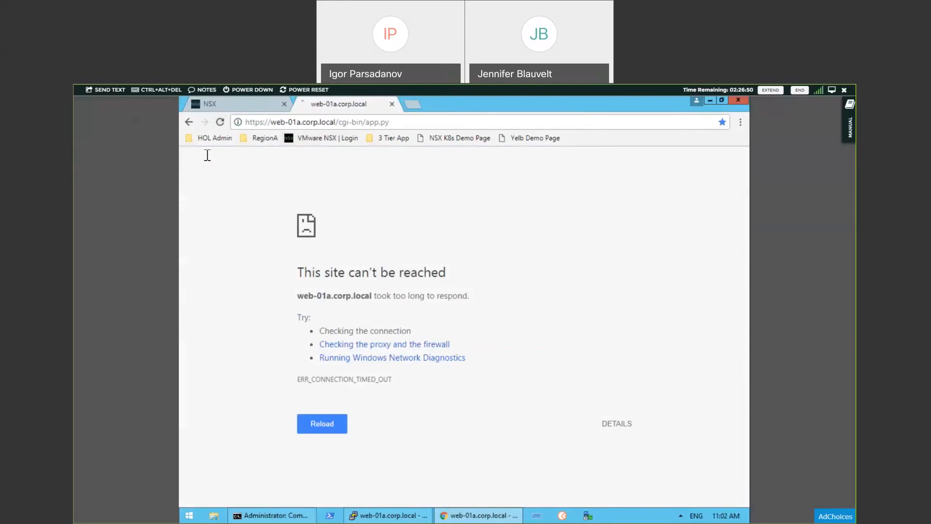